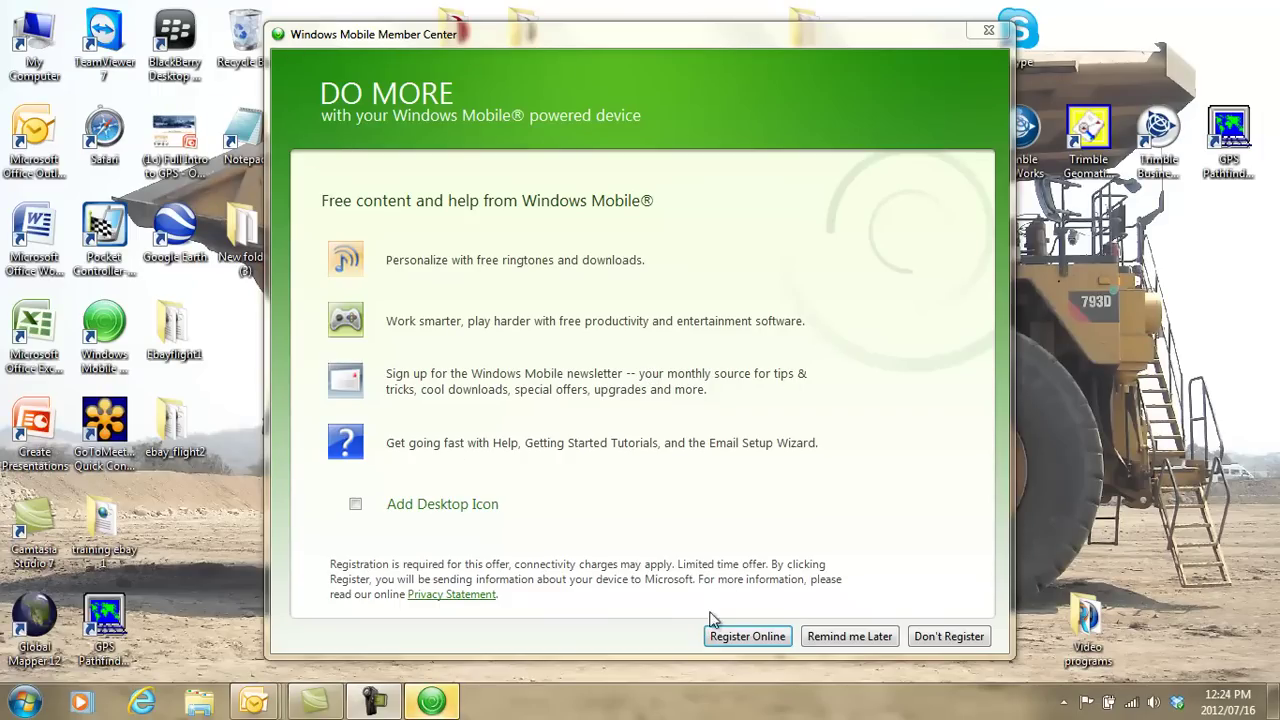
Skip registration, connect without setup, browse the handheld's root folder, then close the file browser.
left_click(948, 636)
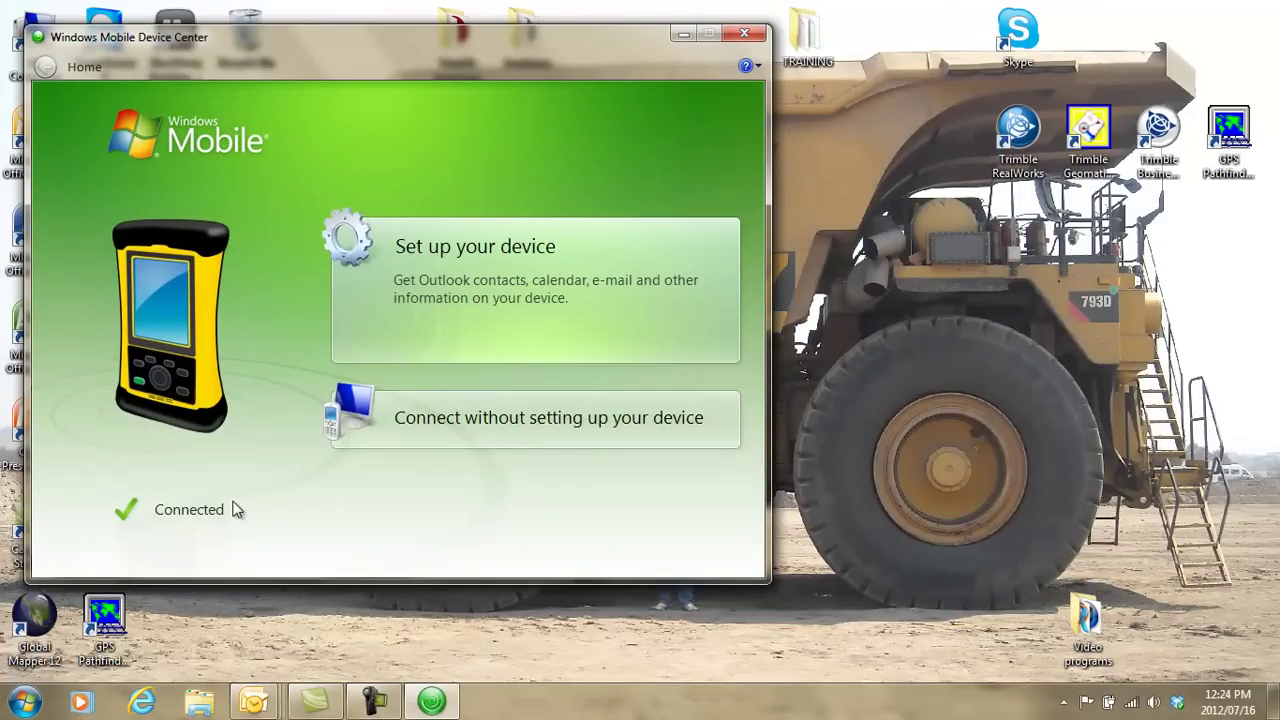
left_click(520, 427)
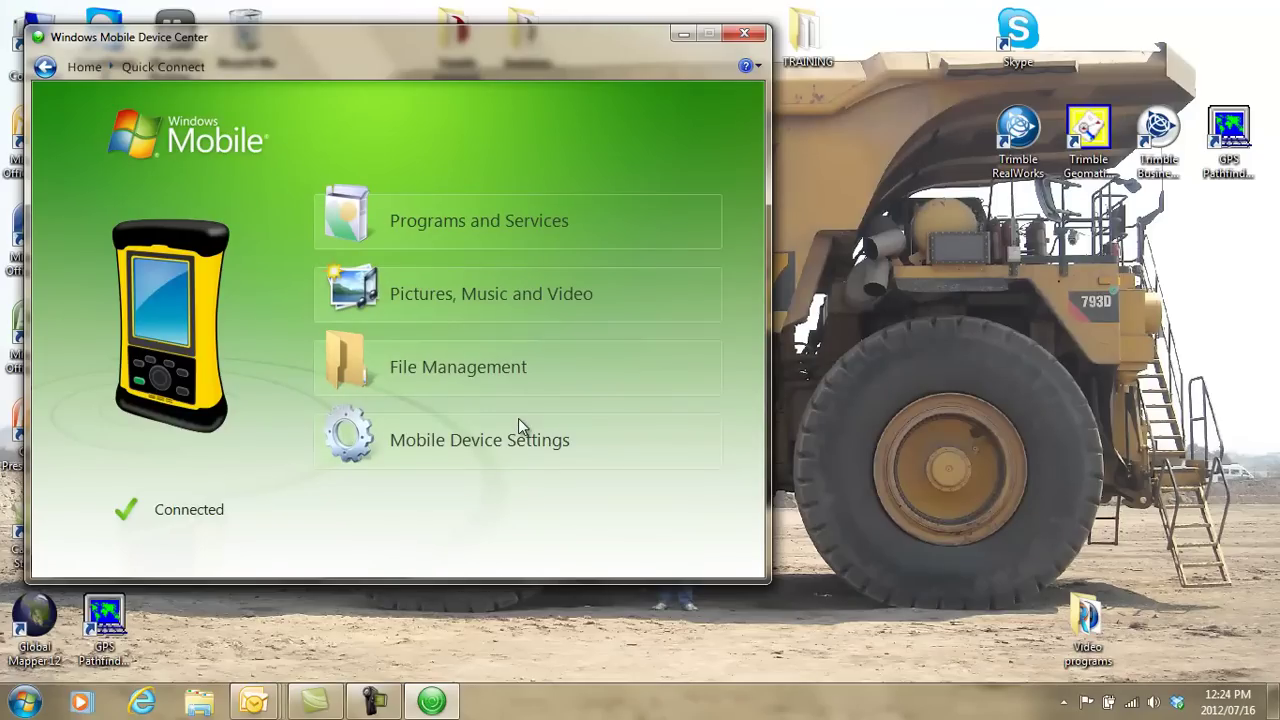
mouse_move(517, 300)
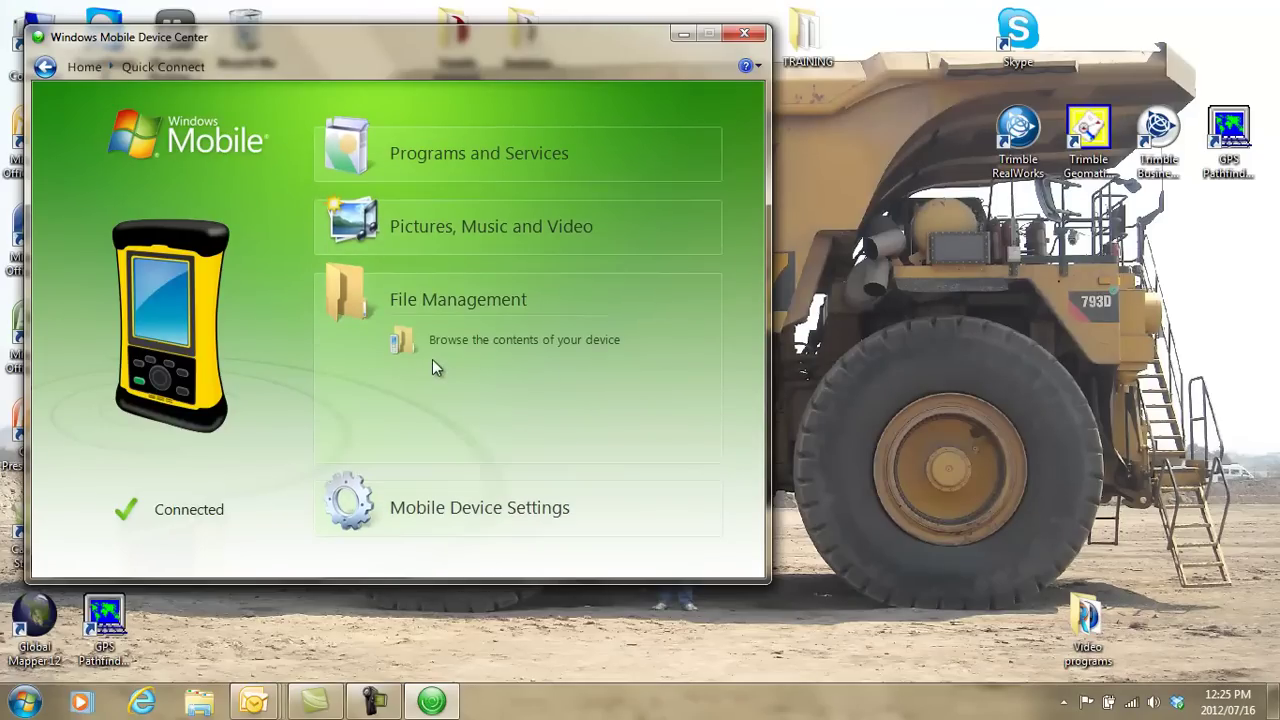
left_click(455, 341)
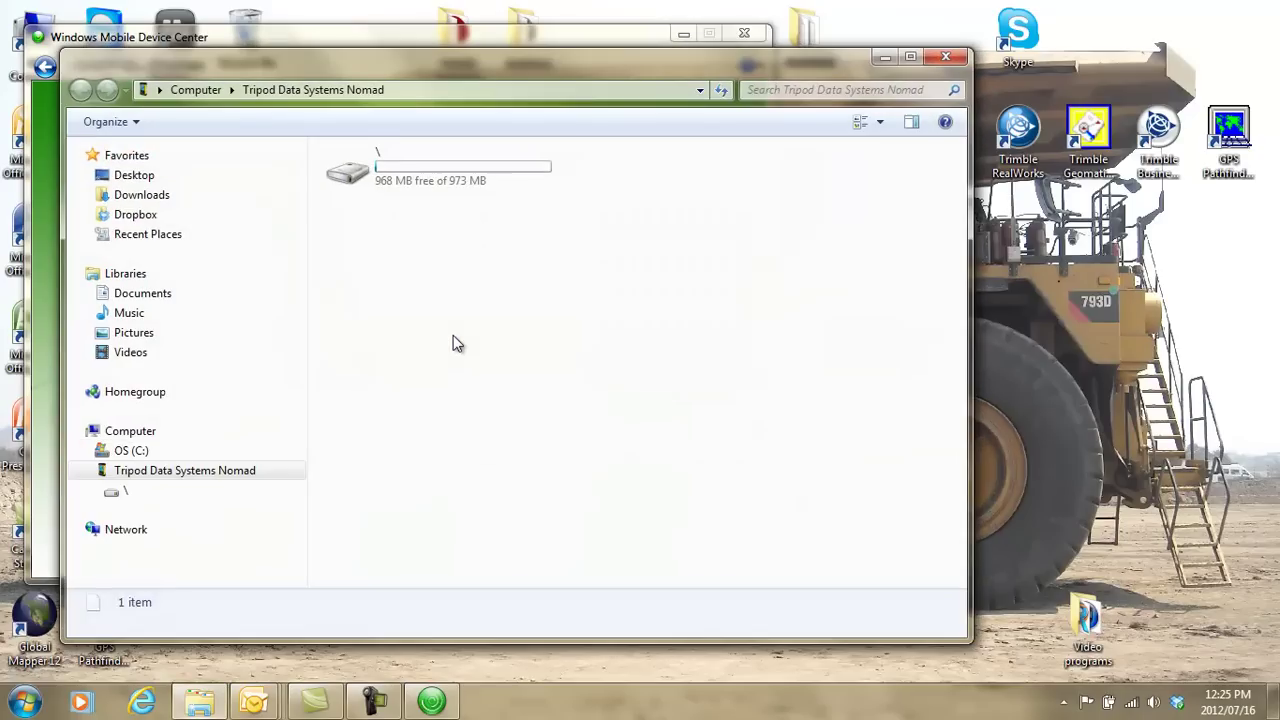
double_click(352, 175)
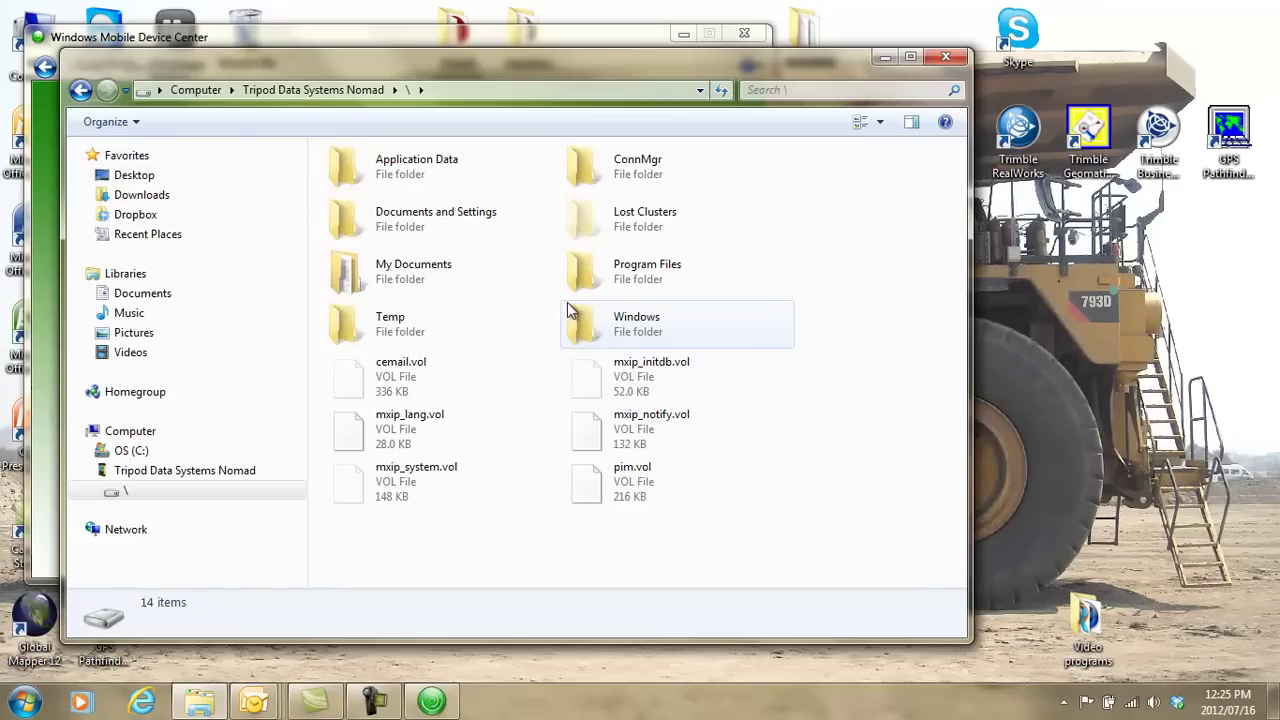
left_click(83, 92)
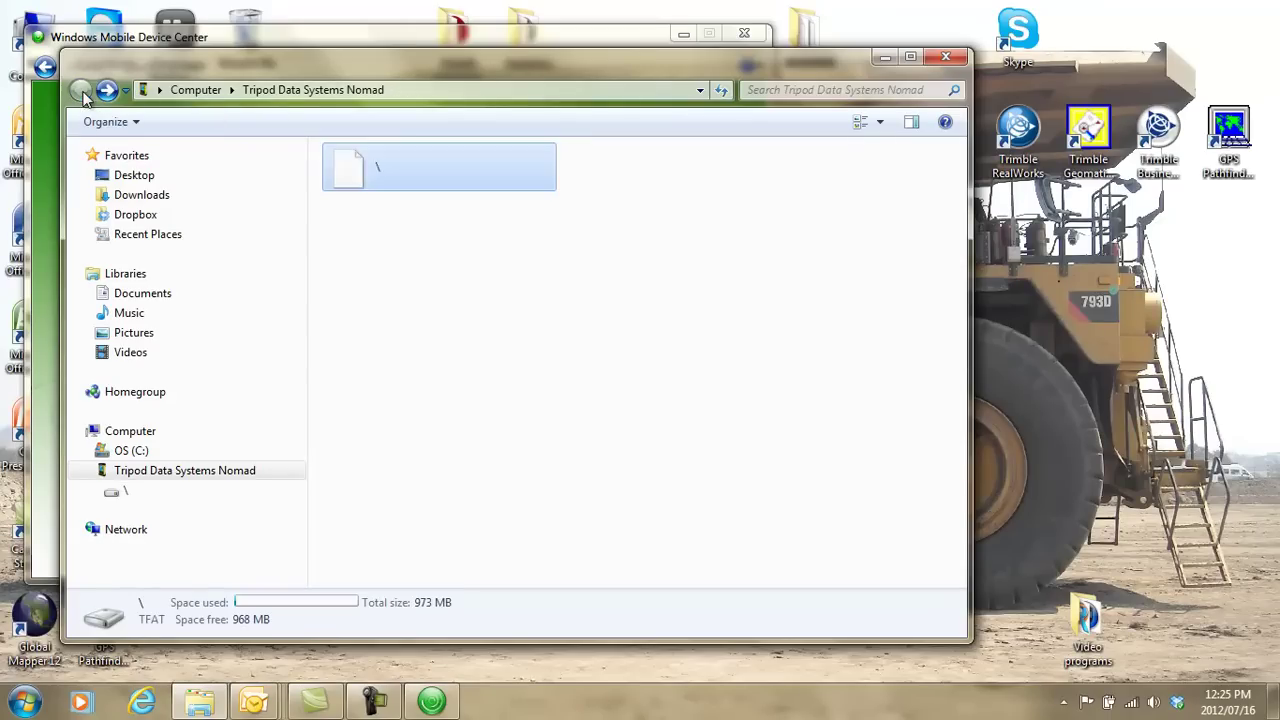
left_click(948, 58)
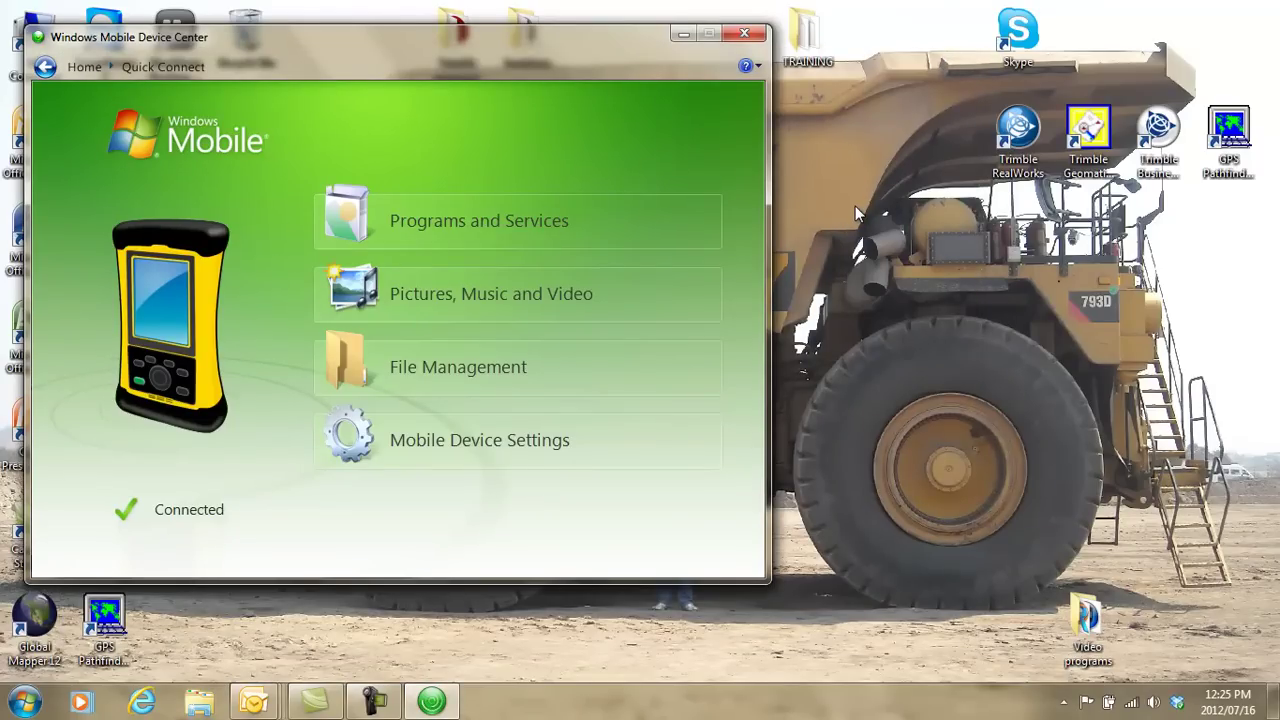
left_click(681, 36)
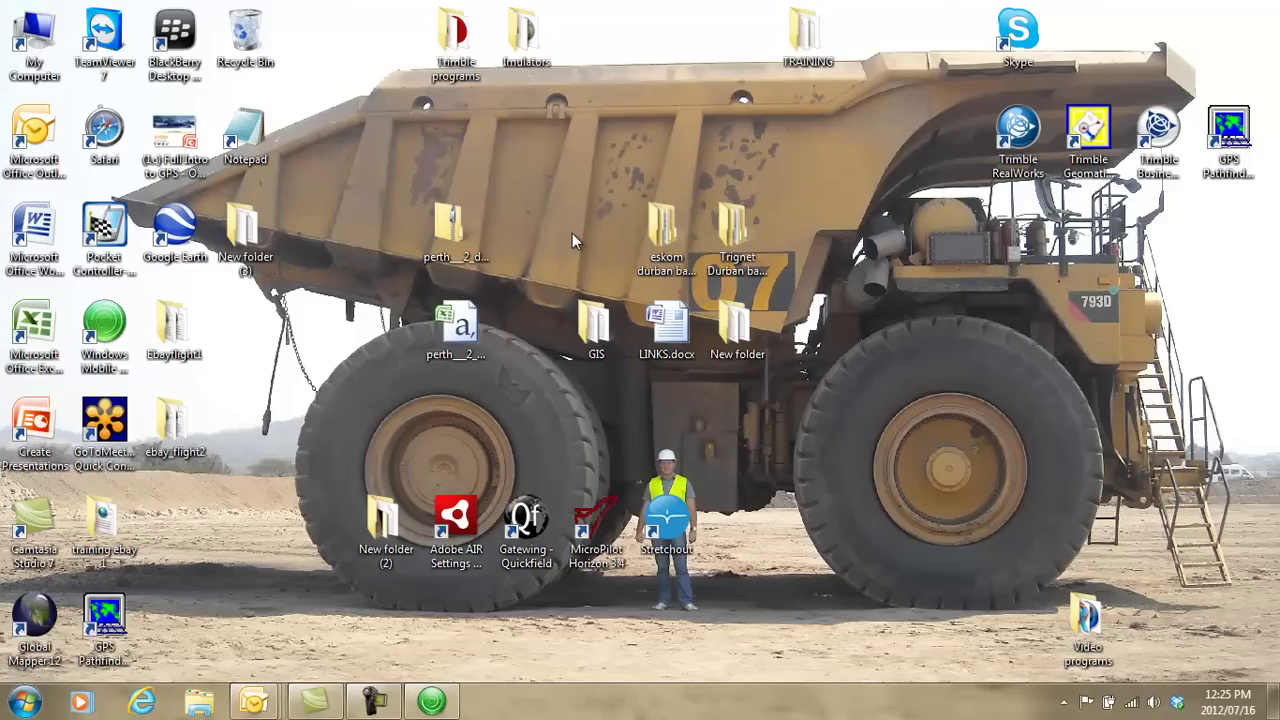
left_click(141, 706)
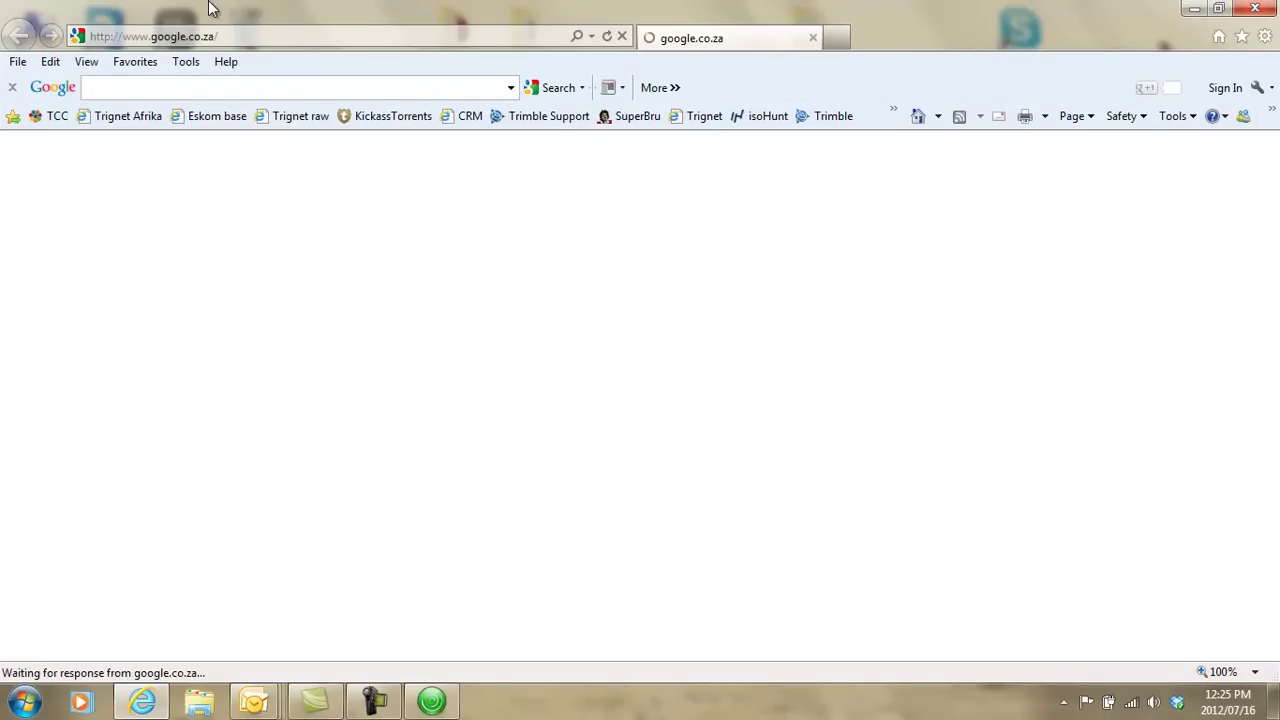
left_click(231, 36)
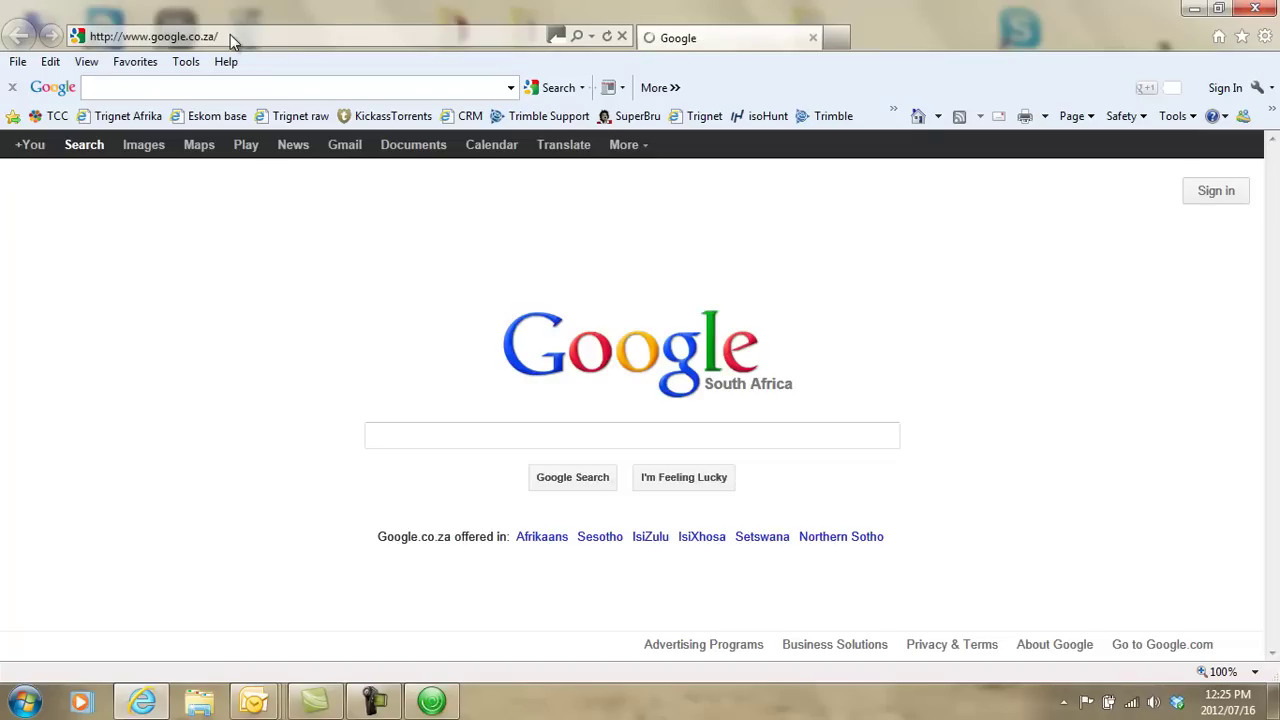
type("www")
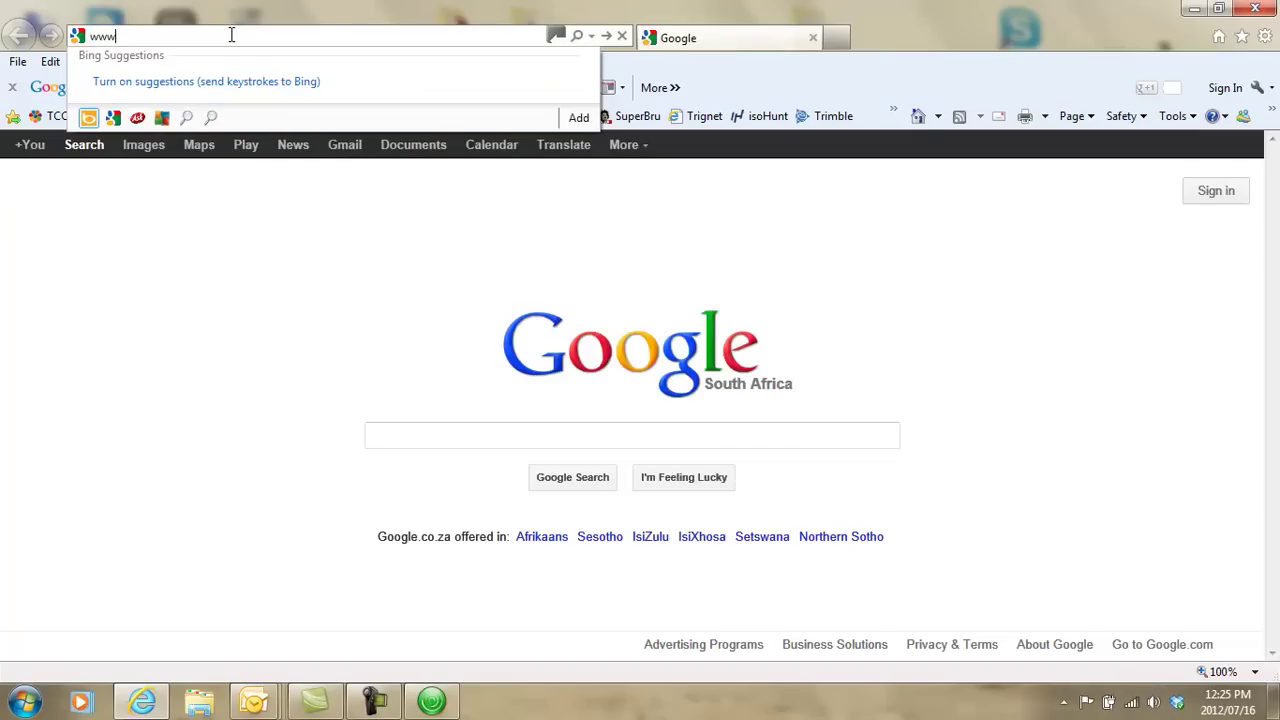
type(".tri")
type("mble.c")
type("om")
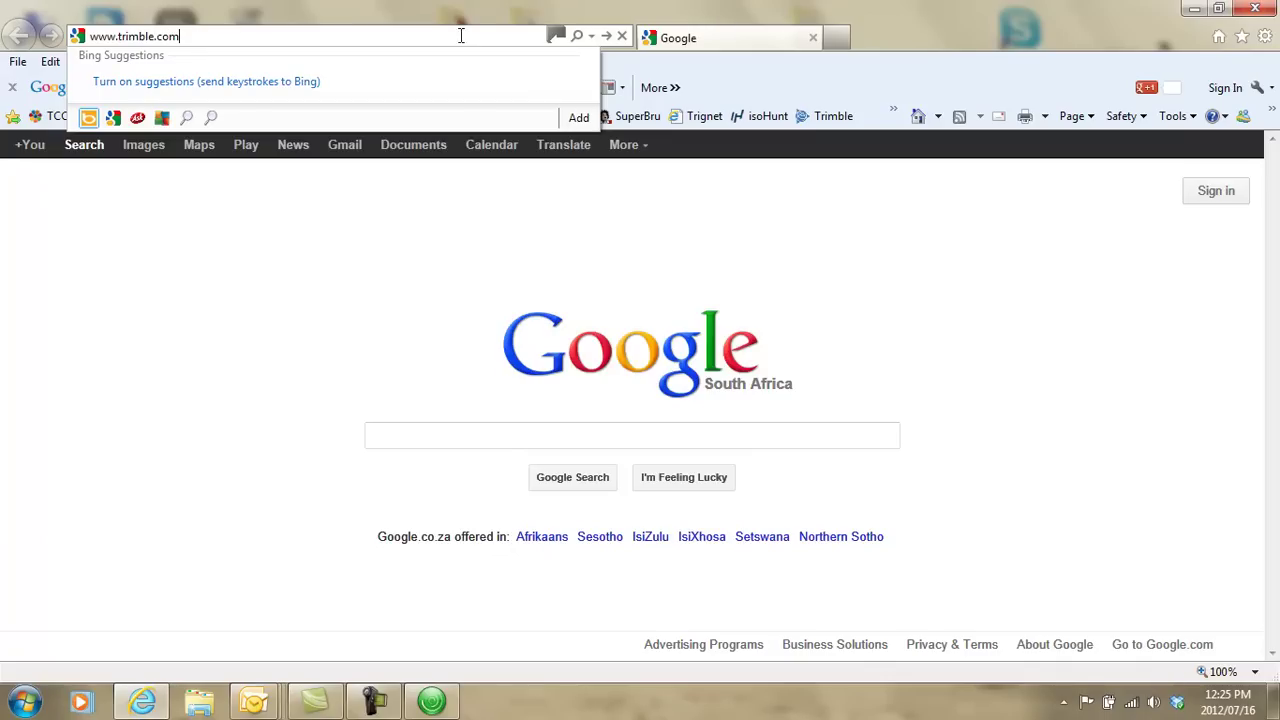
left_click(606, 36)
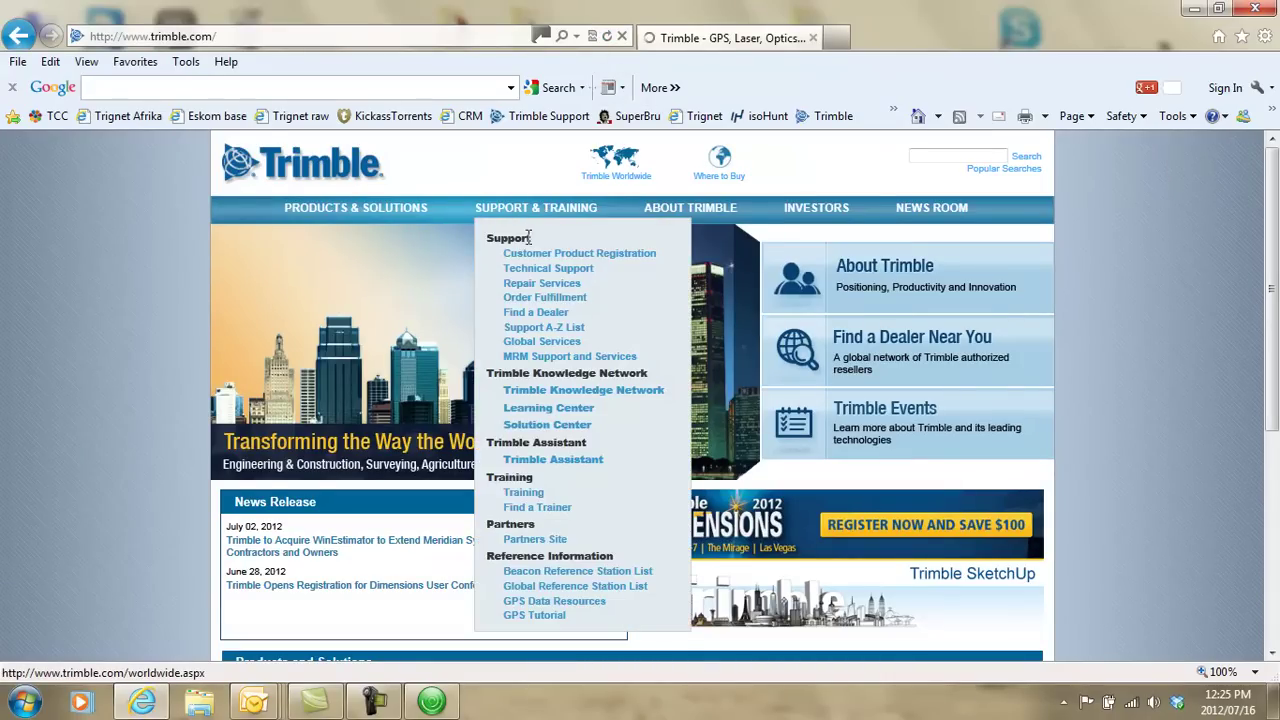
Go through the Support A-Z list under T to the TerraSync product page.
left_click(570, 331)
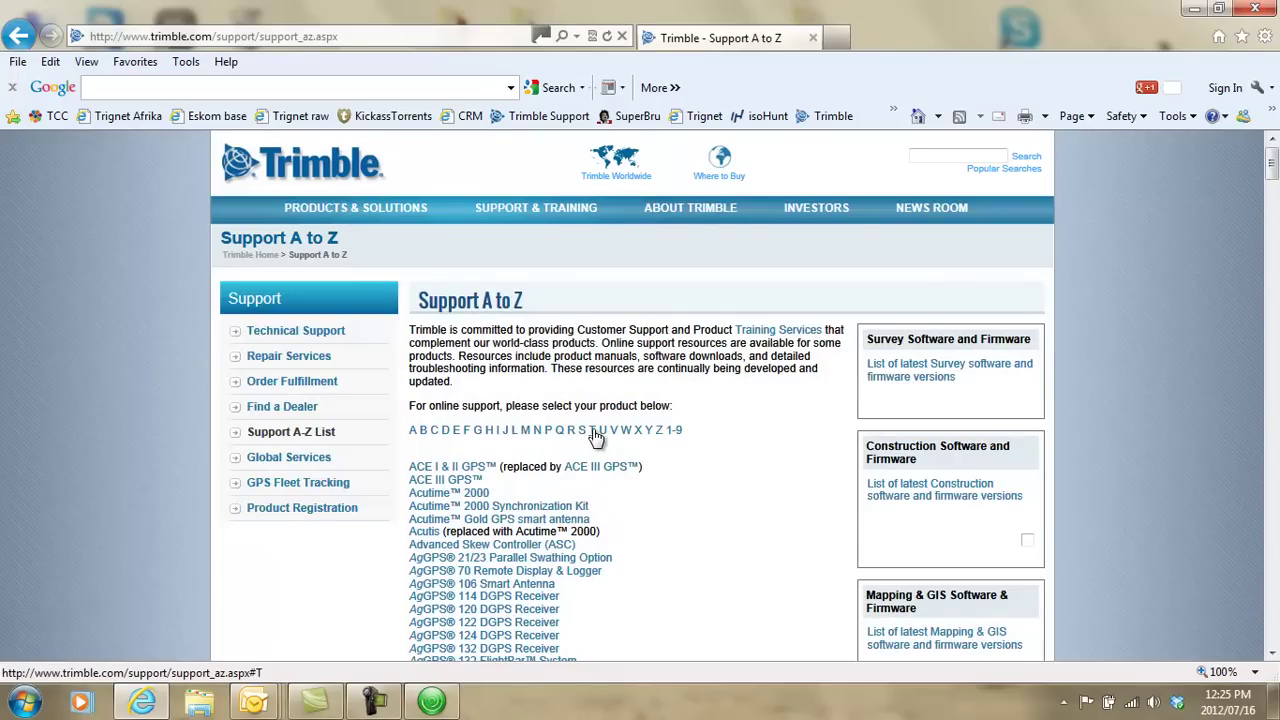
left_click(591, 432)
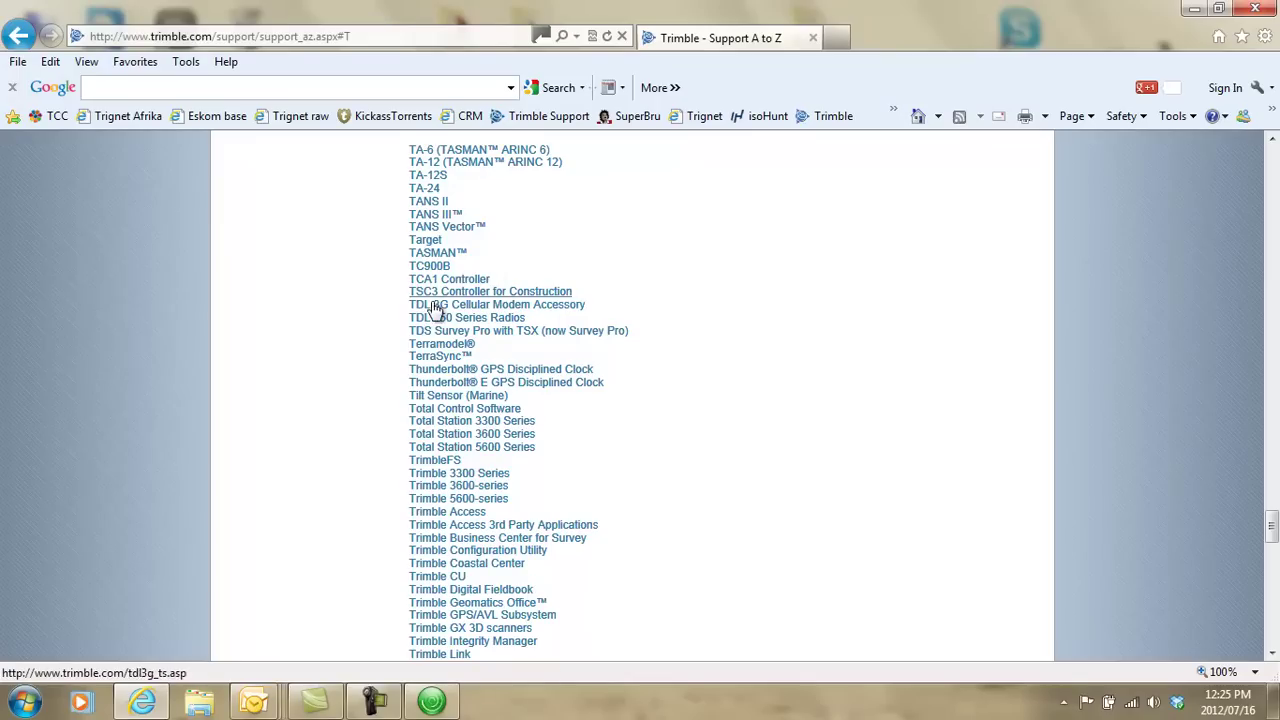
left_click(439, 358)
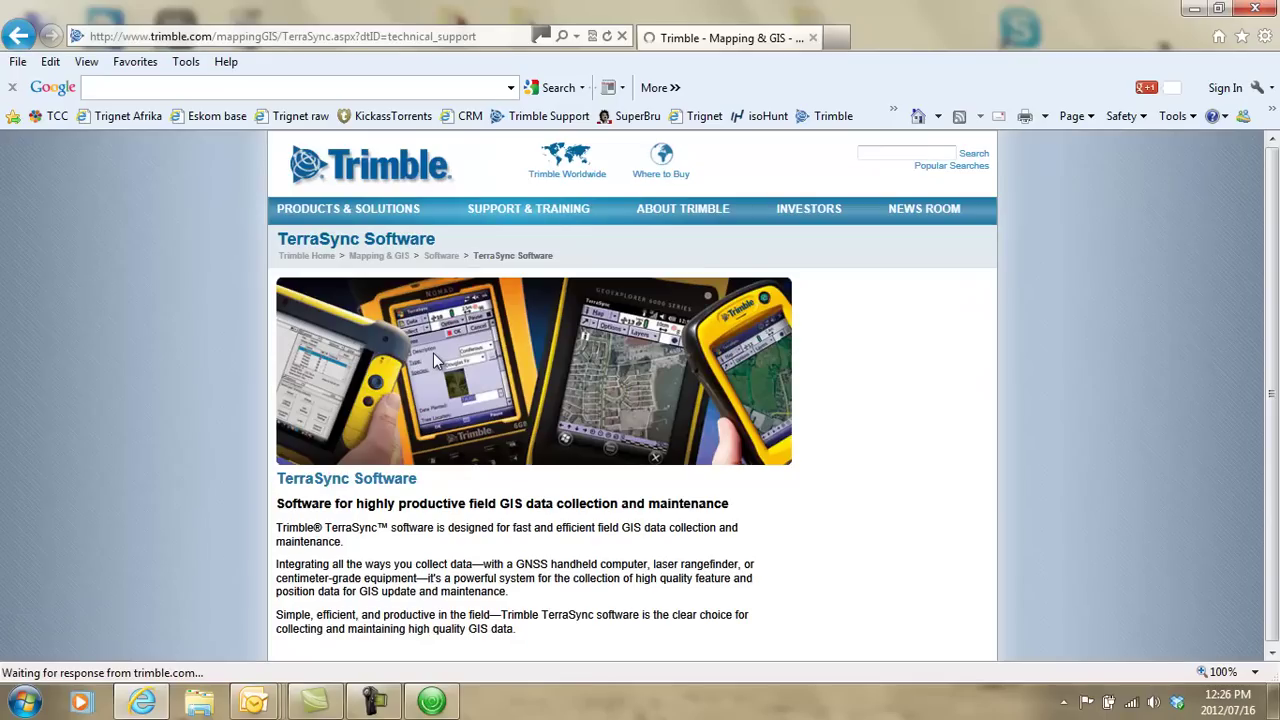
scroll(860, 382, "down", 3)
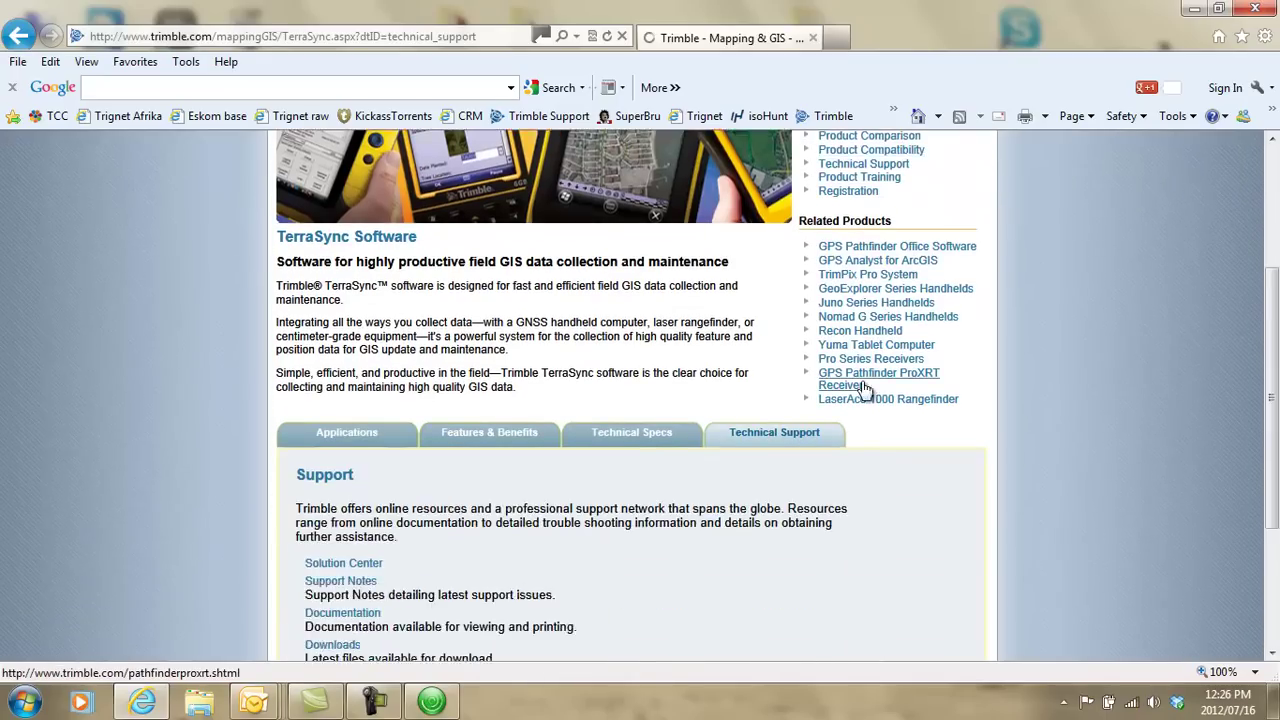
scroll(830, 392, "down", 1)
scroll(680, 410, "down", 1)
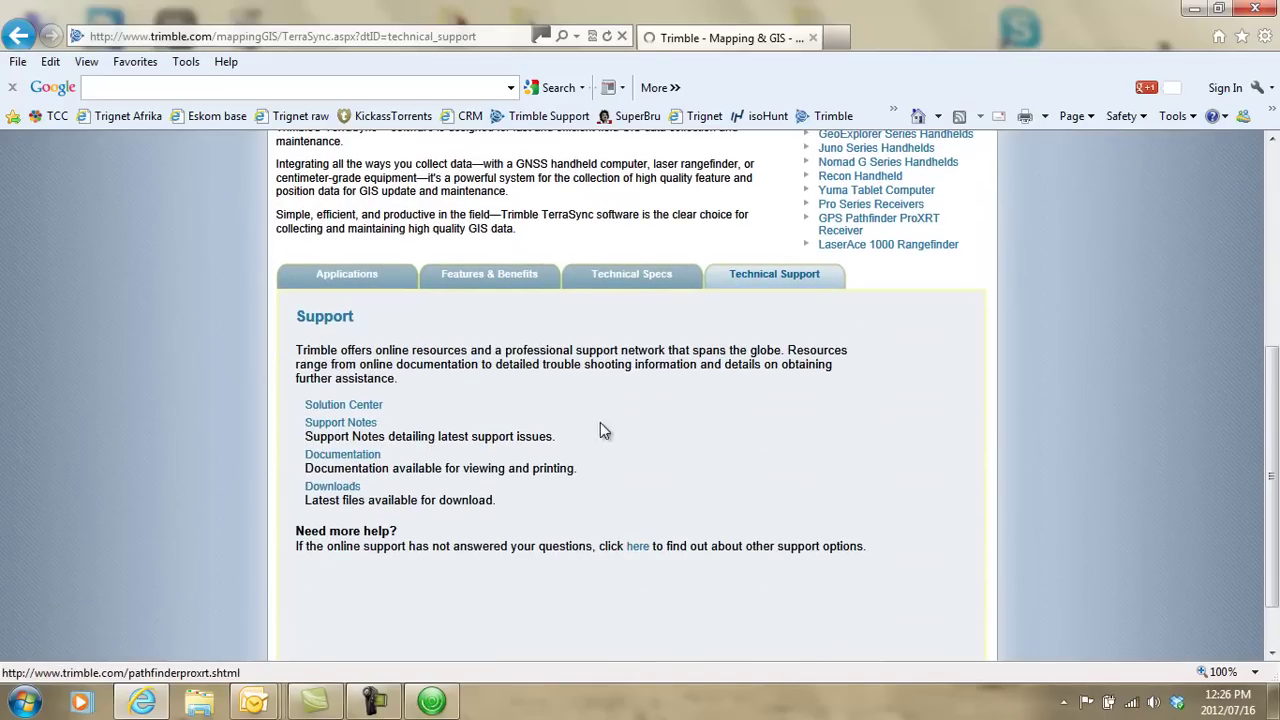
Show the TerraSync downloads and look through the v5.30, v5.21 and older versions.
left_click(321, 488)
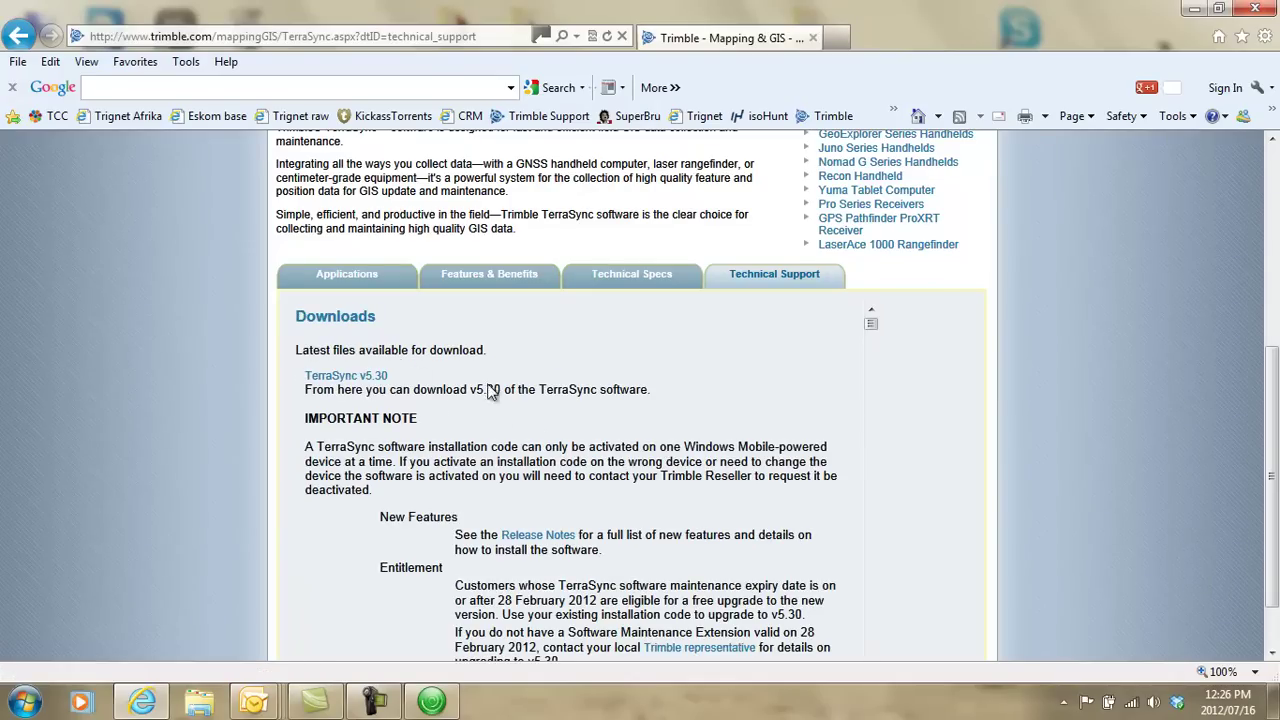
scroll(450, 410, "down", 4)
scroll(380, 505, "down", 3)
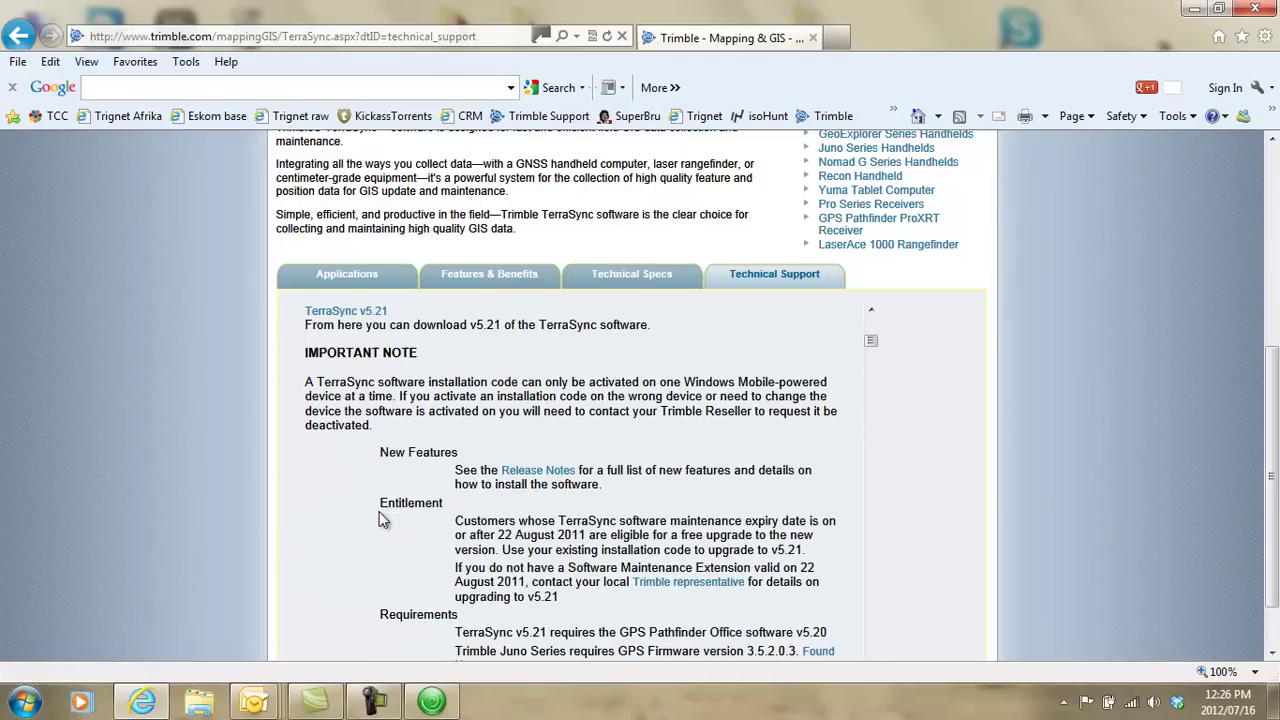
scroll(370, 450, "up", 4)
scroll(360, 366, "up", 3)
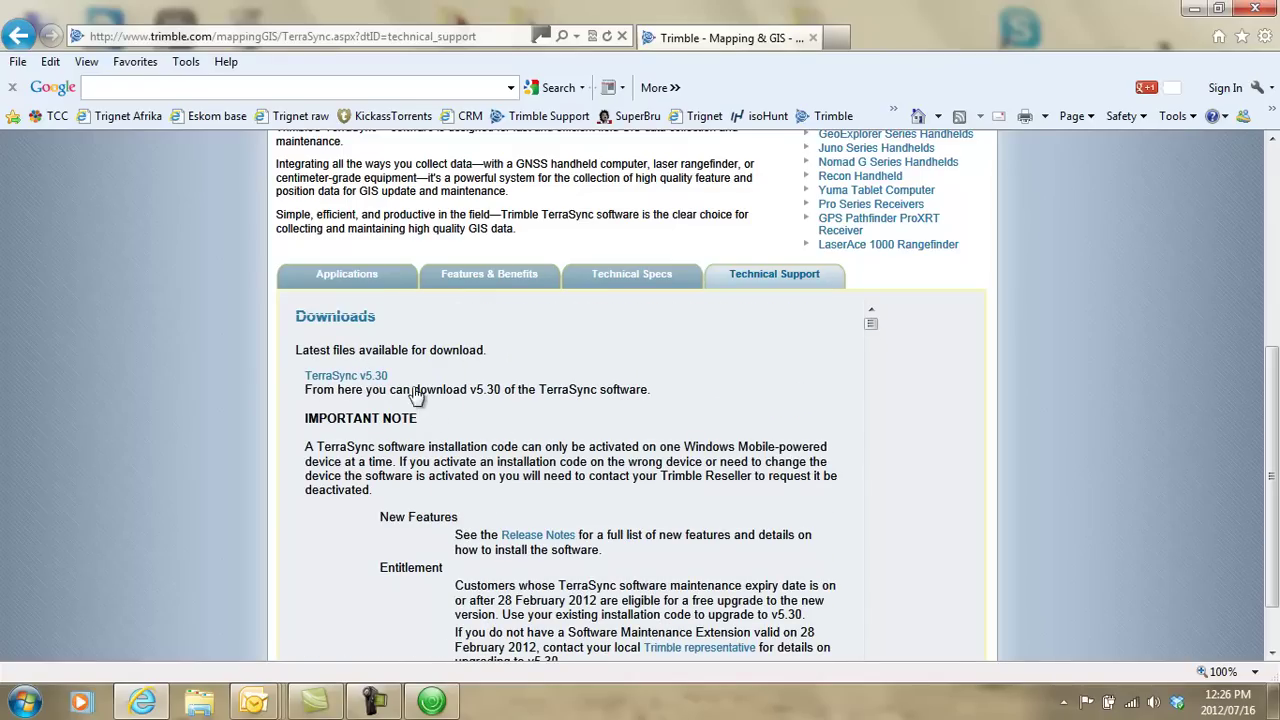
scroll(418, 400, "down", 5)
scroll(420, 488, "down", 6)
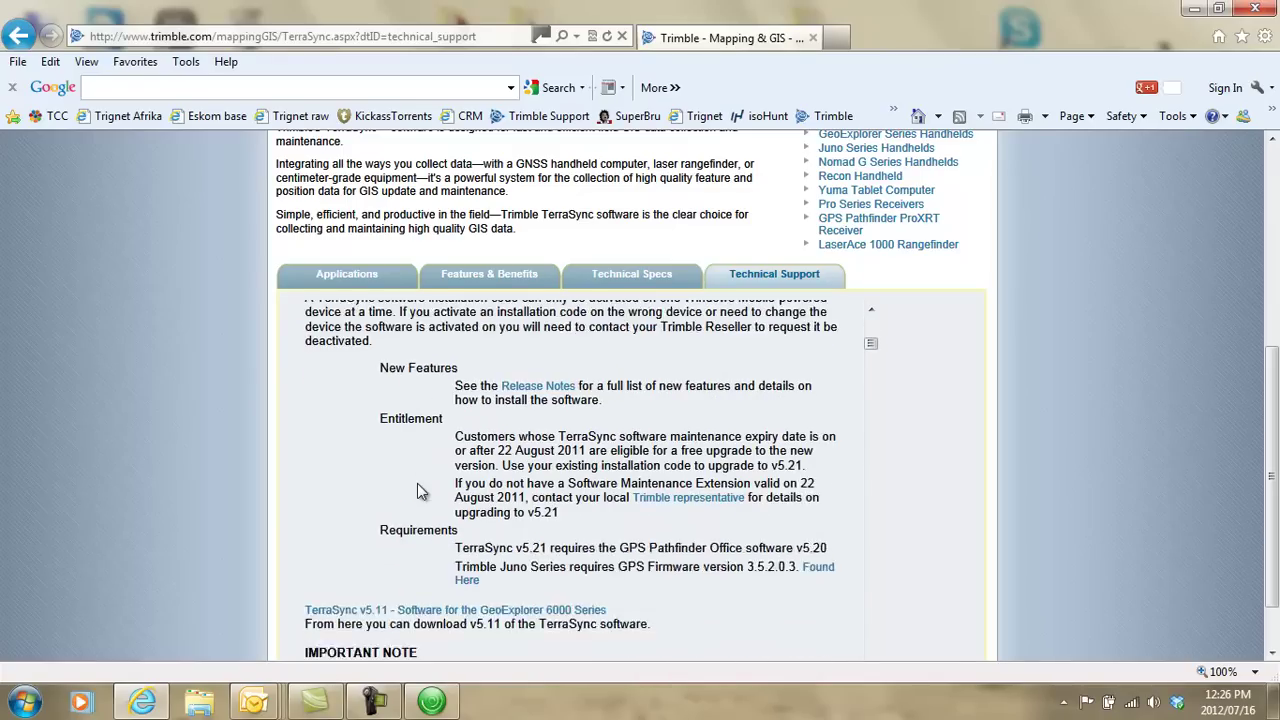
scroll(417, 490, "down", 6)
scroll(414, 490, "up", 4)
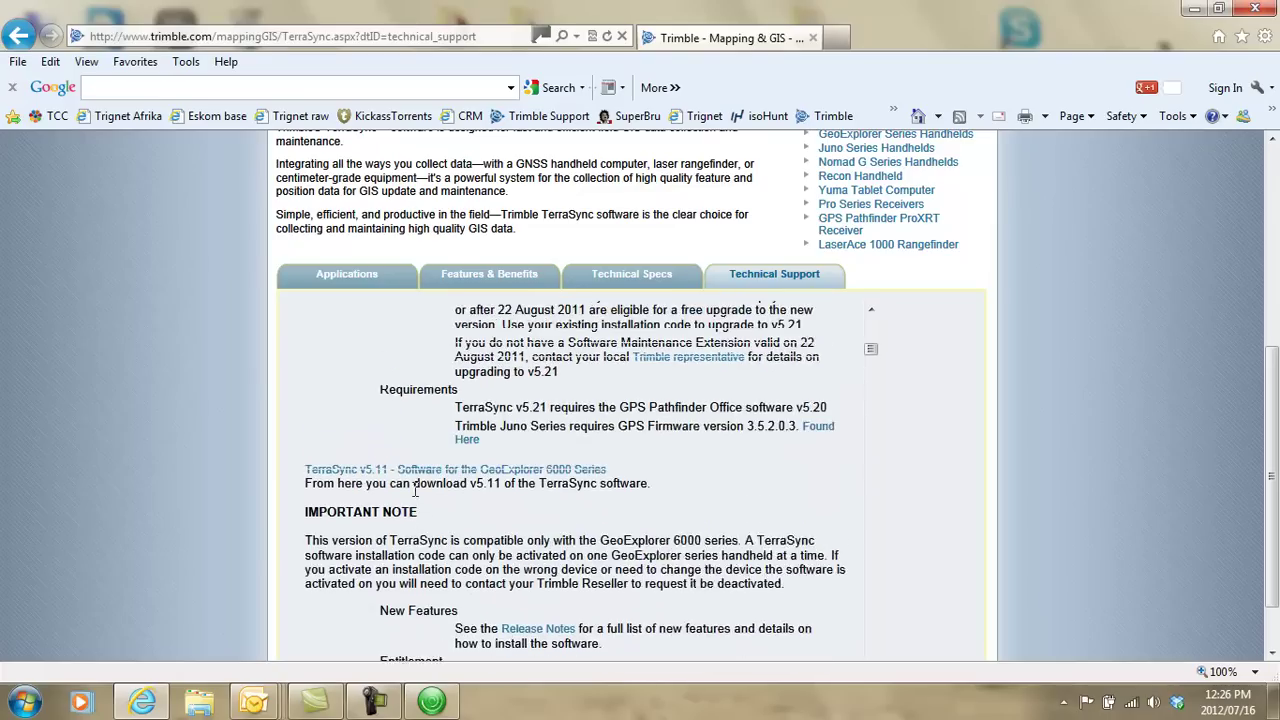
scroll(415, 490, "up", 5)
scroll(418, 492, "up", 5)
scroll(510, 512, "down", 3)
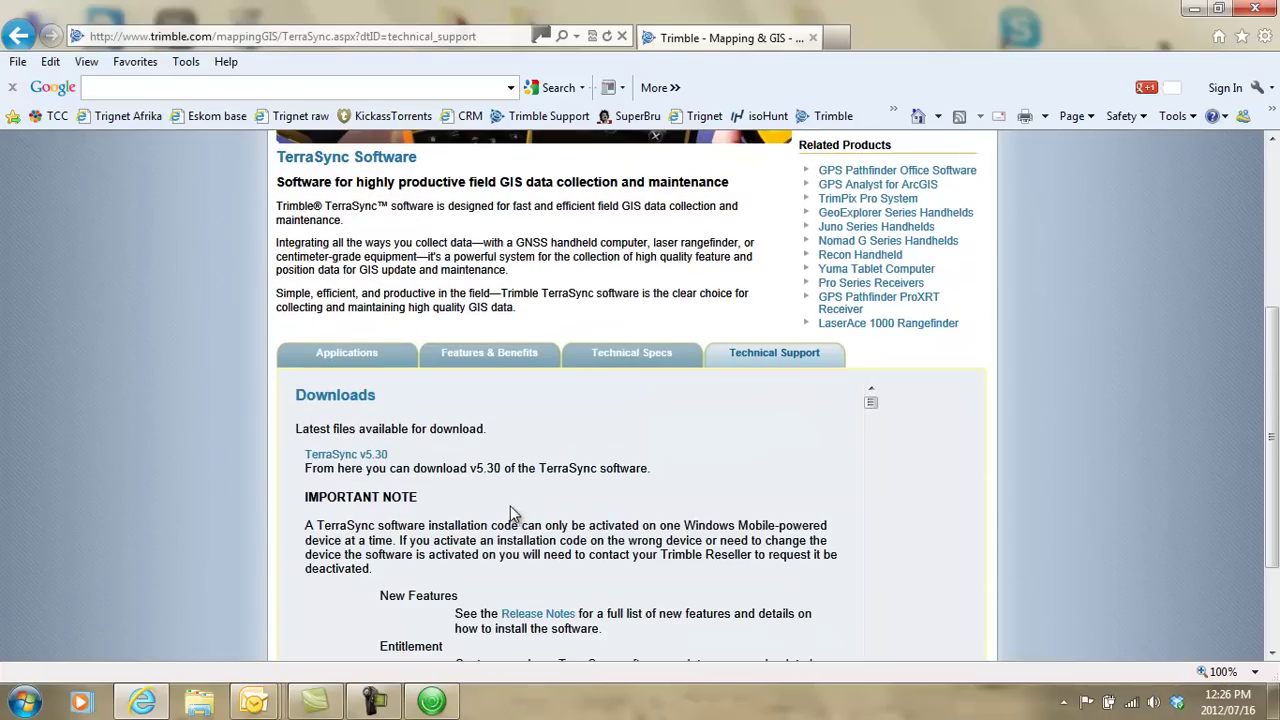
Open the TerraSync v5.30 page and dismiss the TerraSyncWMSetup.exe download without saving it.
left_click(358, 455)
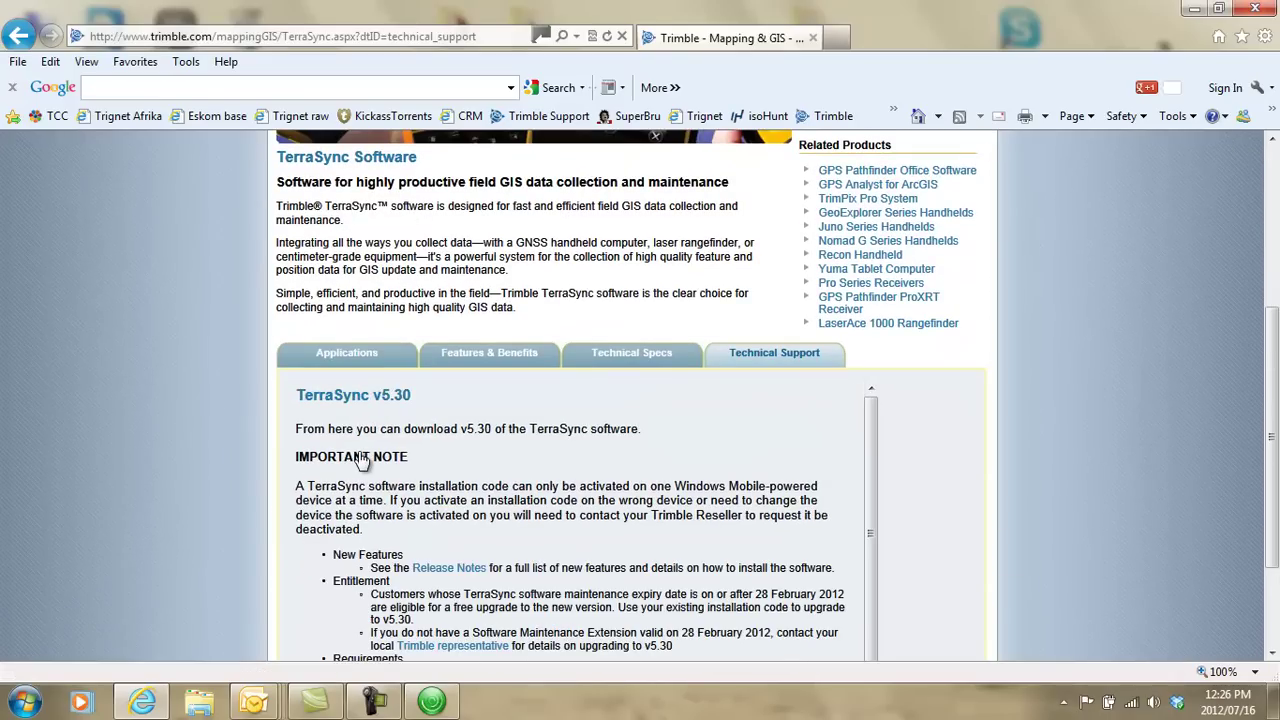
scroll(517, 446, "down", 1)
scroll(514, 420, "down", 3)
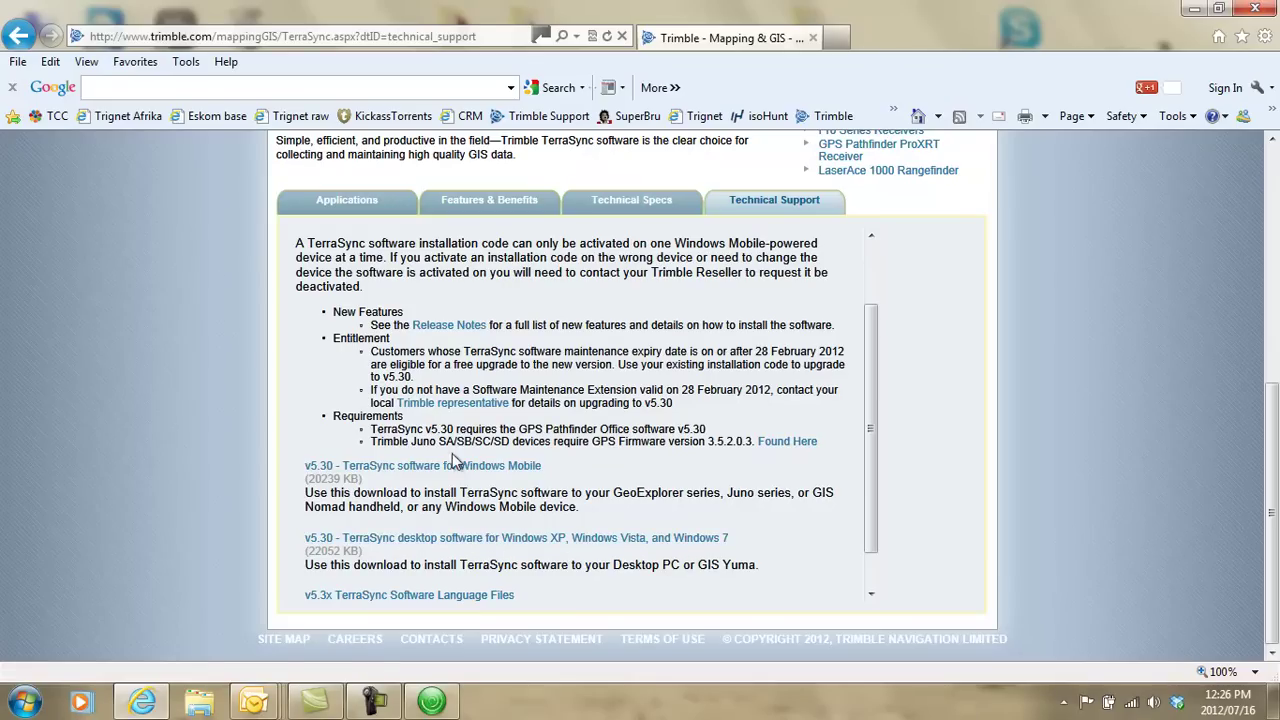
left_click(399, 468)
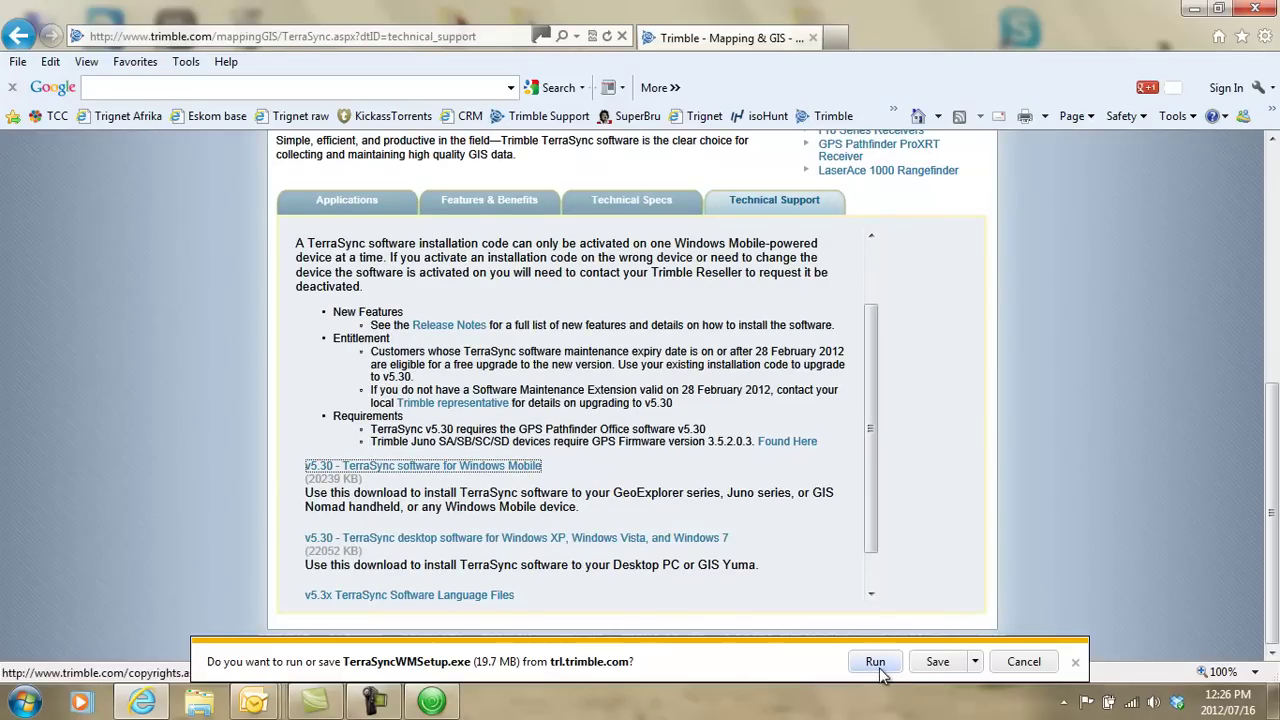
left_click(975, 662)
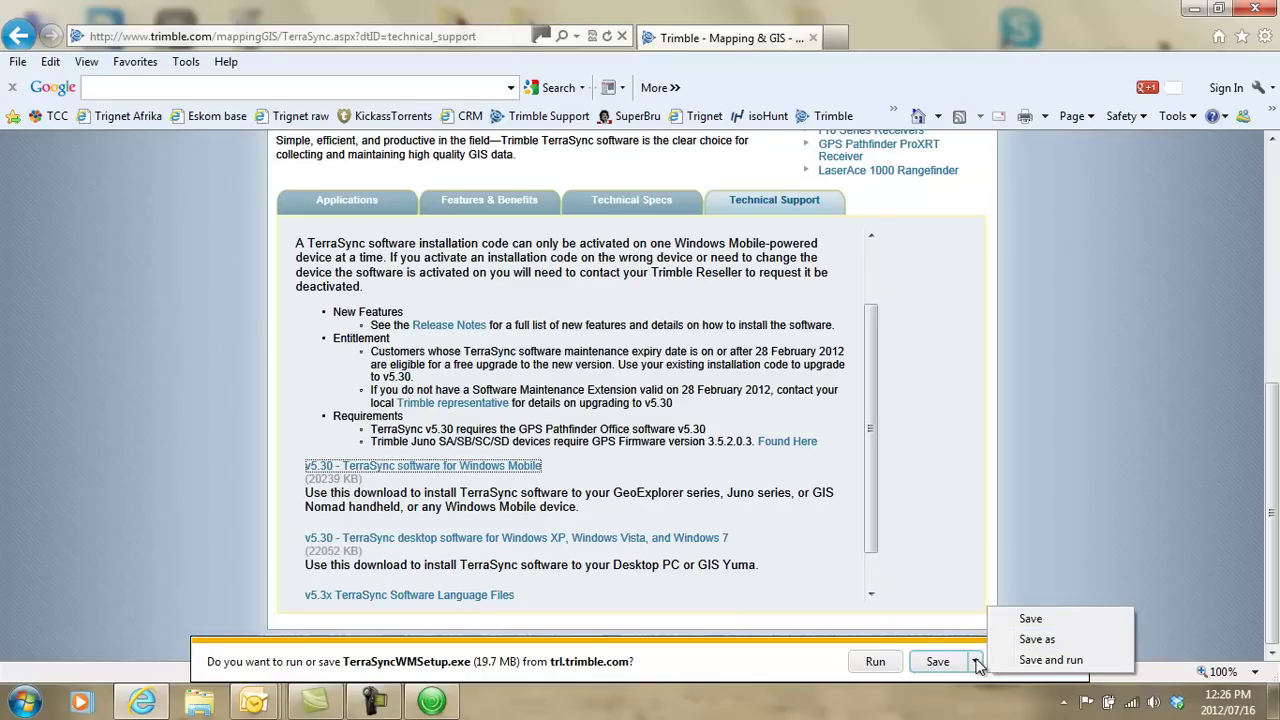
left_click(1036, 564)
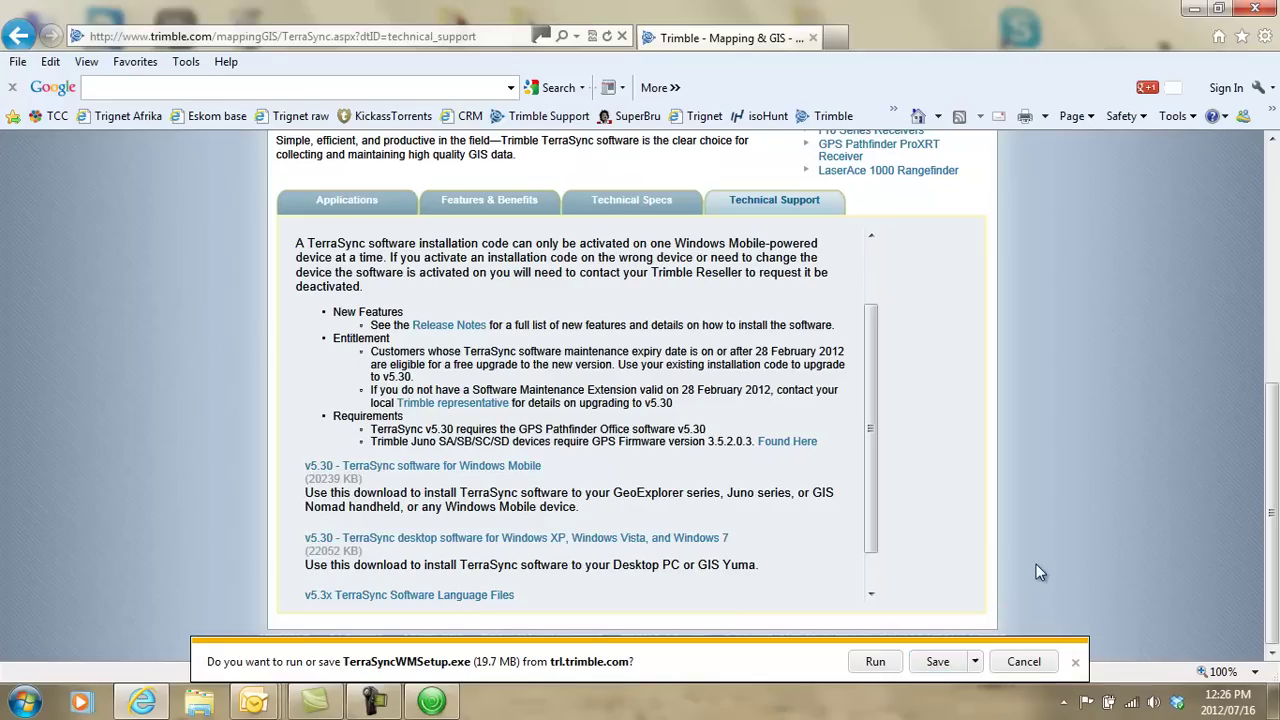
left_click(1075, 664)
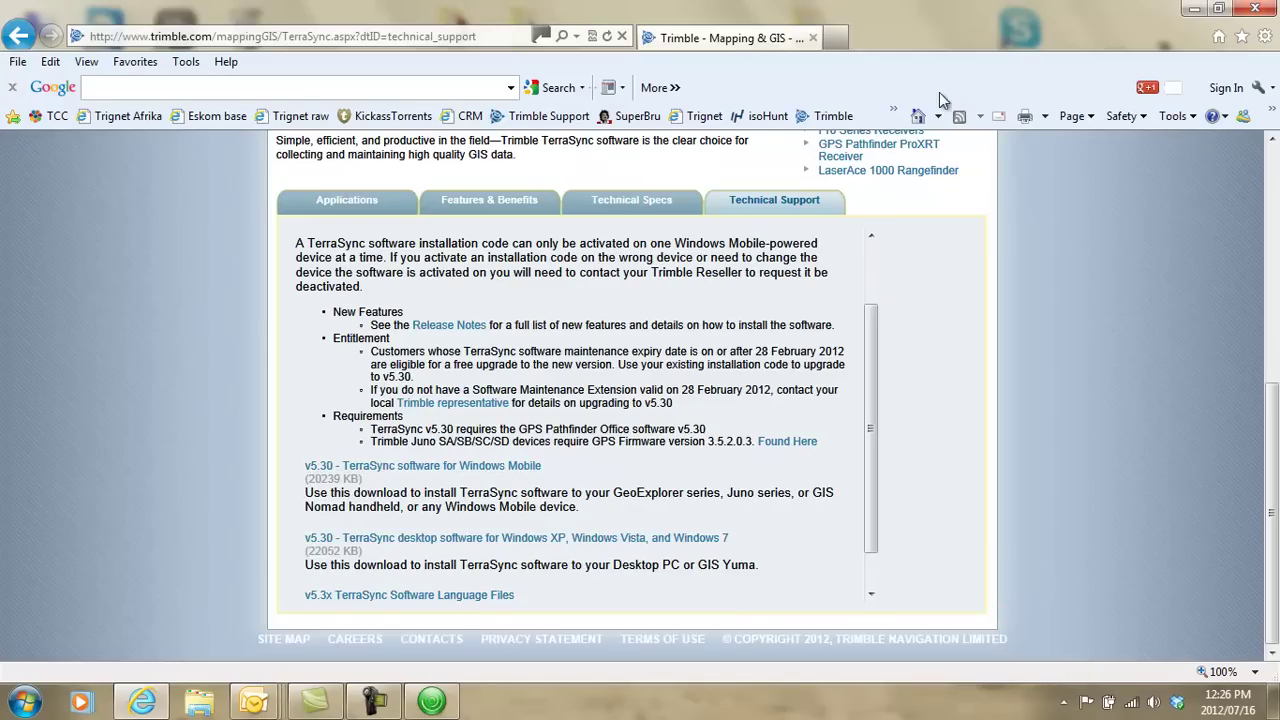
Close Internet Explorer and minimize Windows Mobile Device Center to clear the desktop.
left_click(1255, 8)
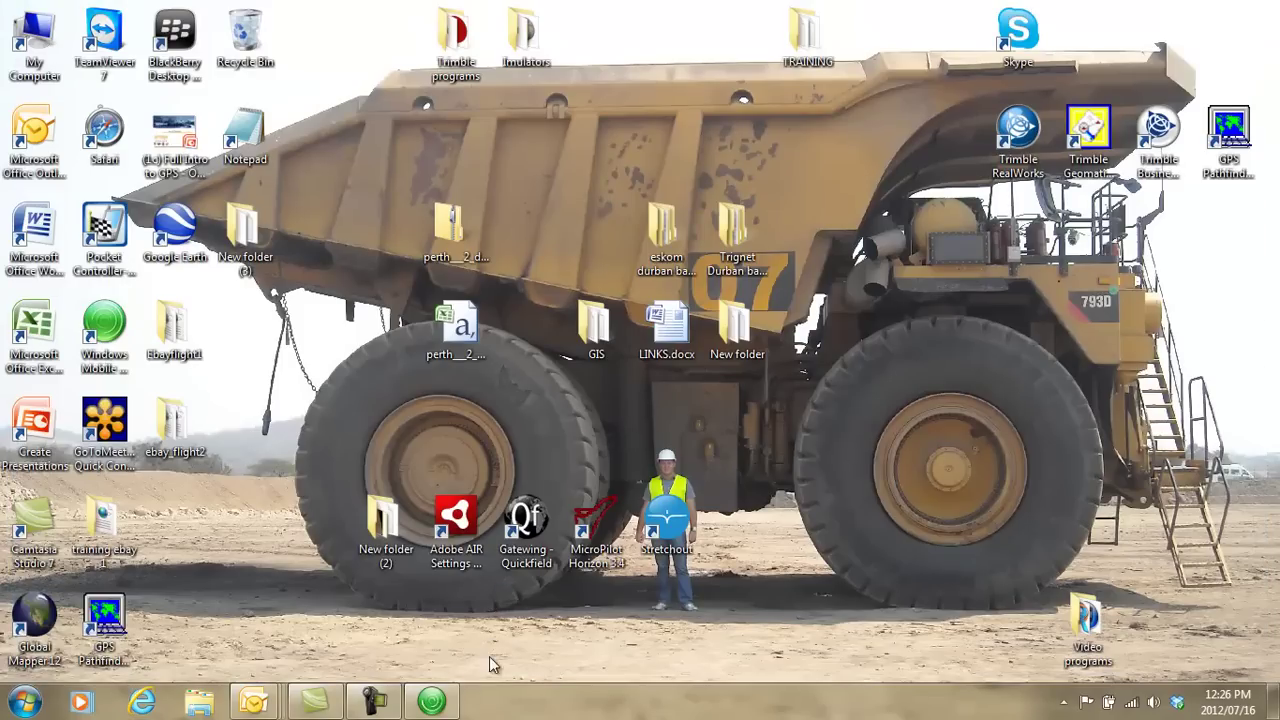
left_click(440, 705)
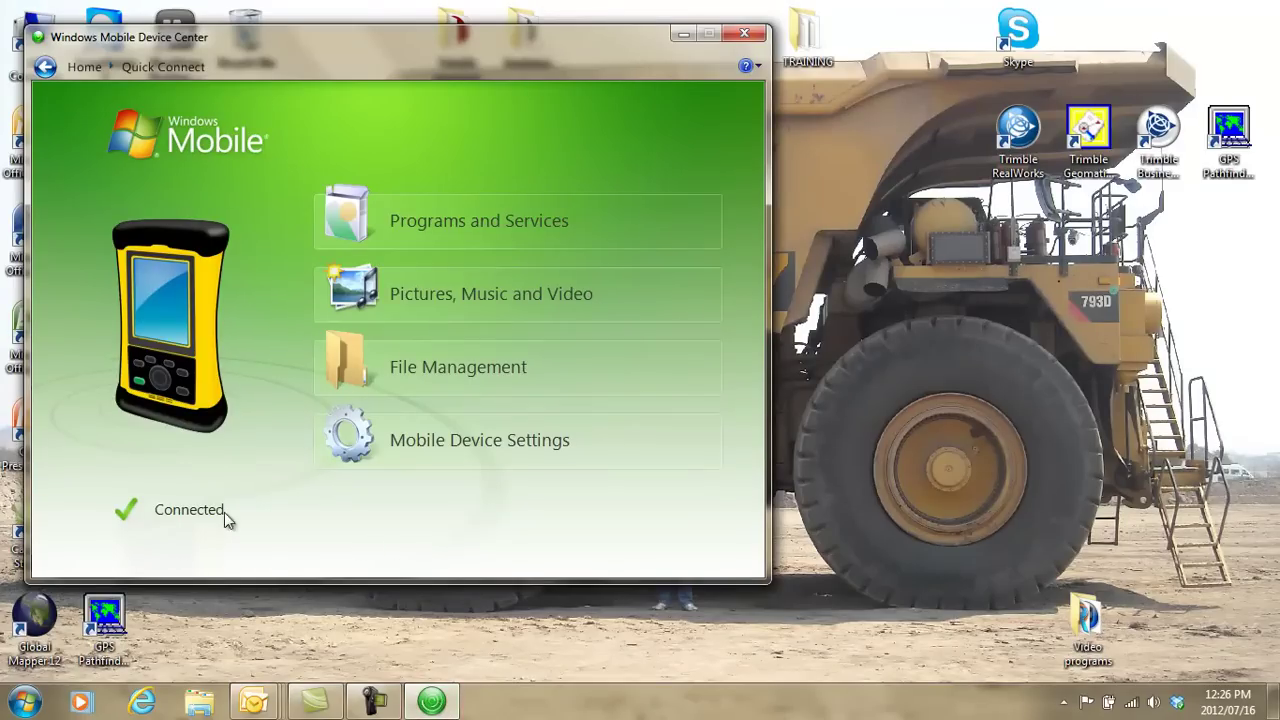
left_click(684, 34)
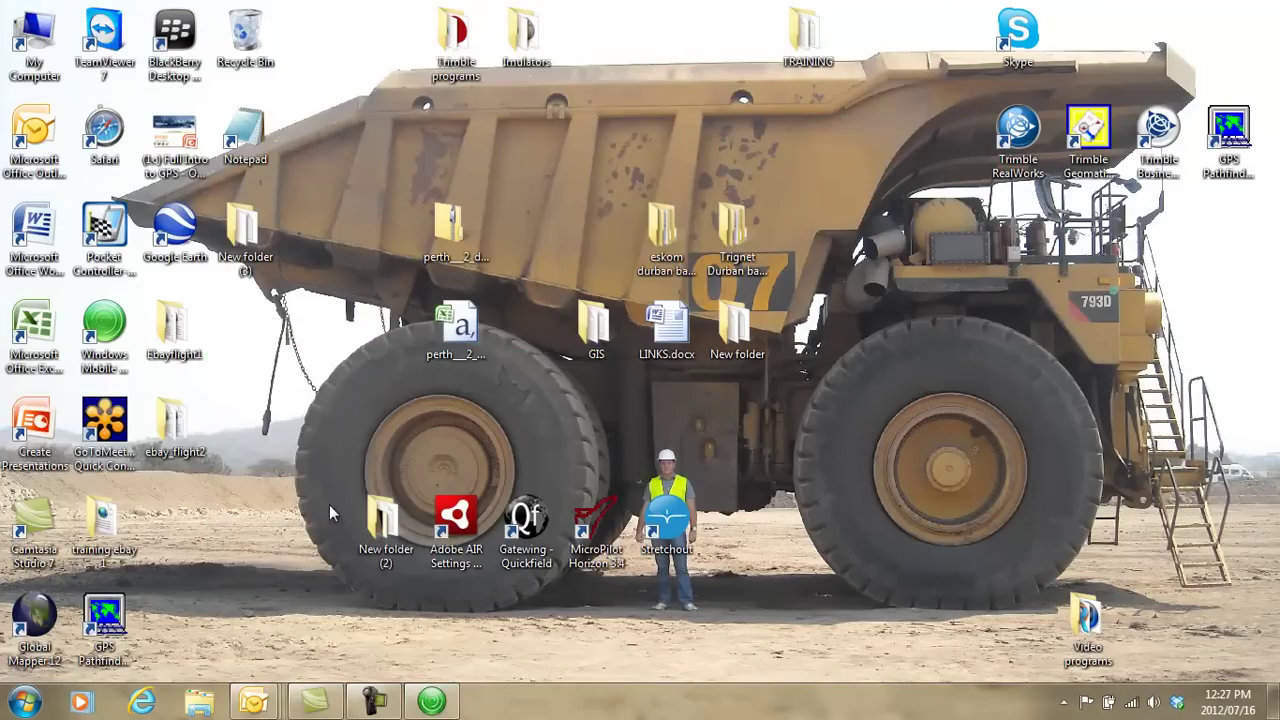
Browse in Windows Explorer to the C:\…\Terrasync\Windows Mobile 5 & 6 folder.
left_click(200, 705)
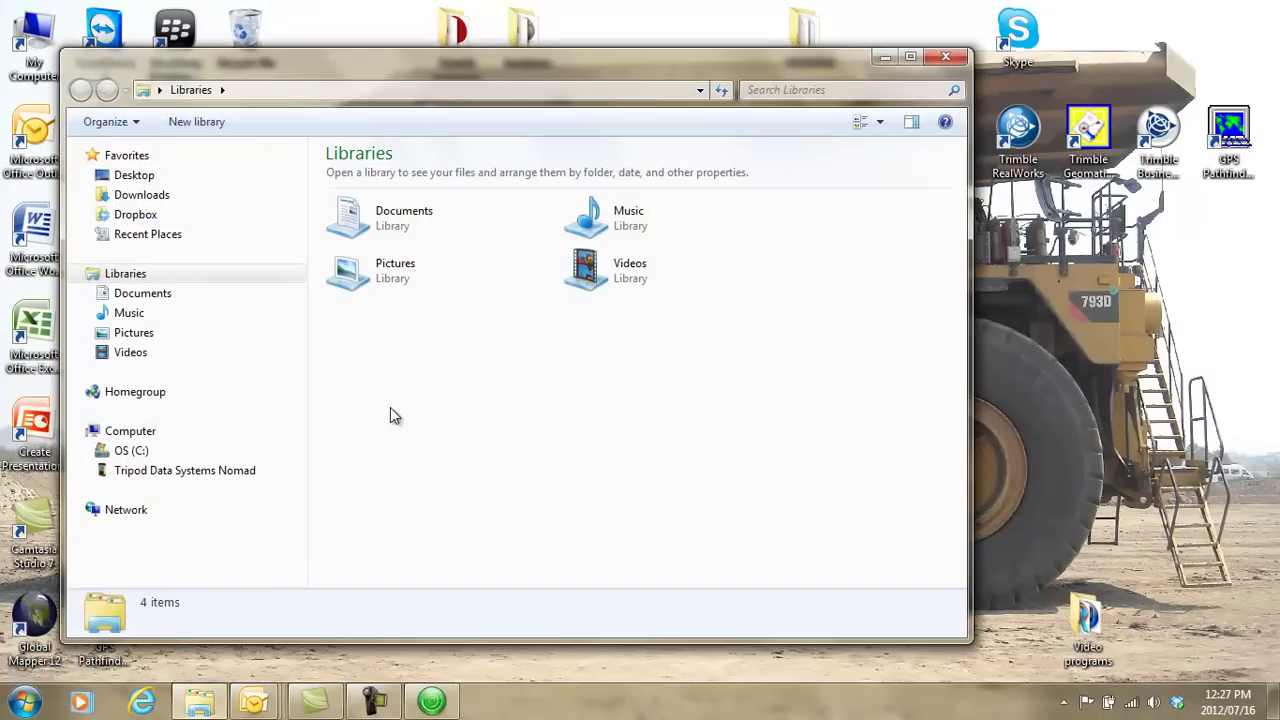
left_click(135, 451)
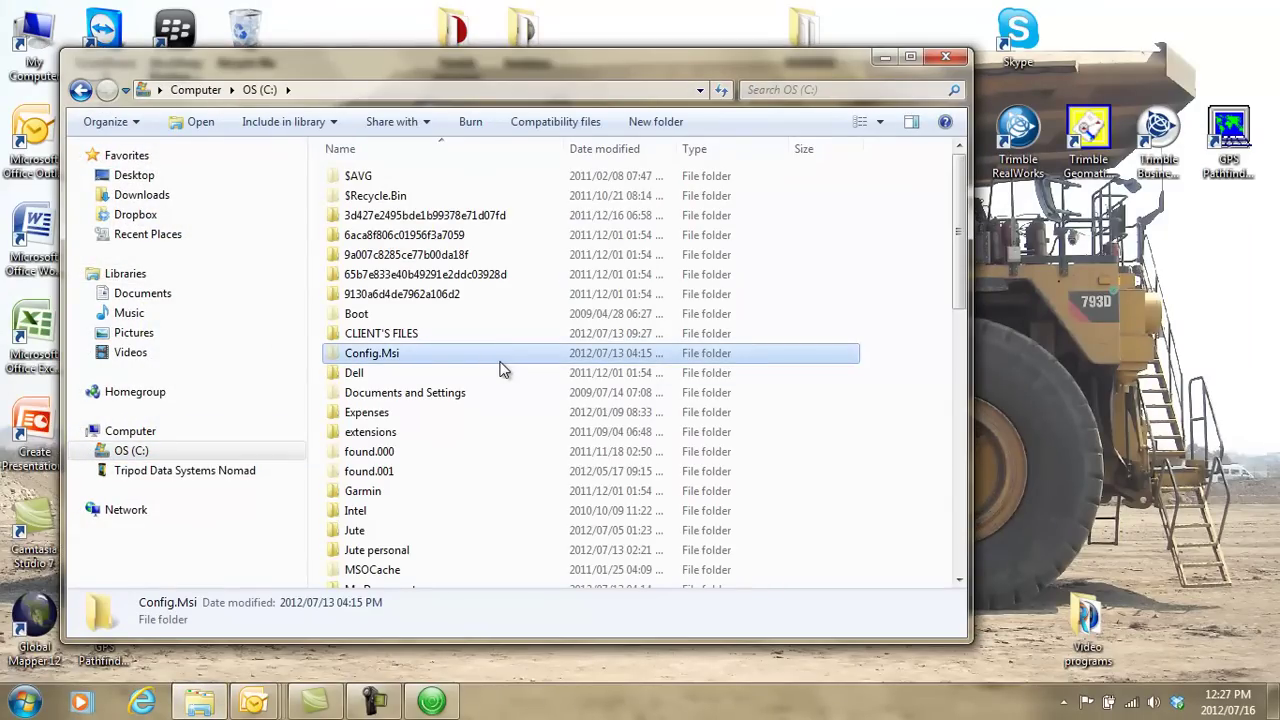
key("s")
double_click(436, 212)
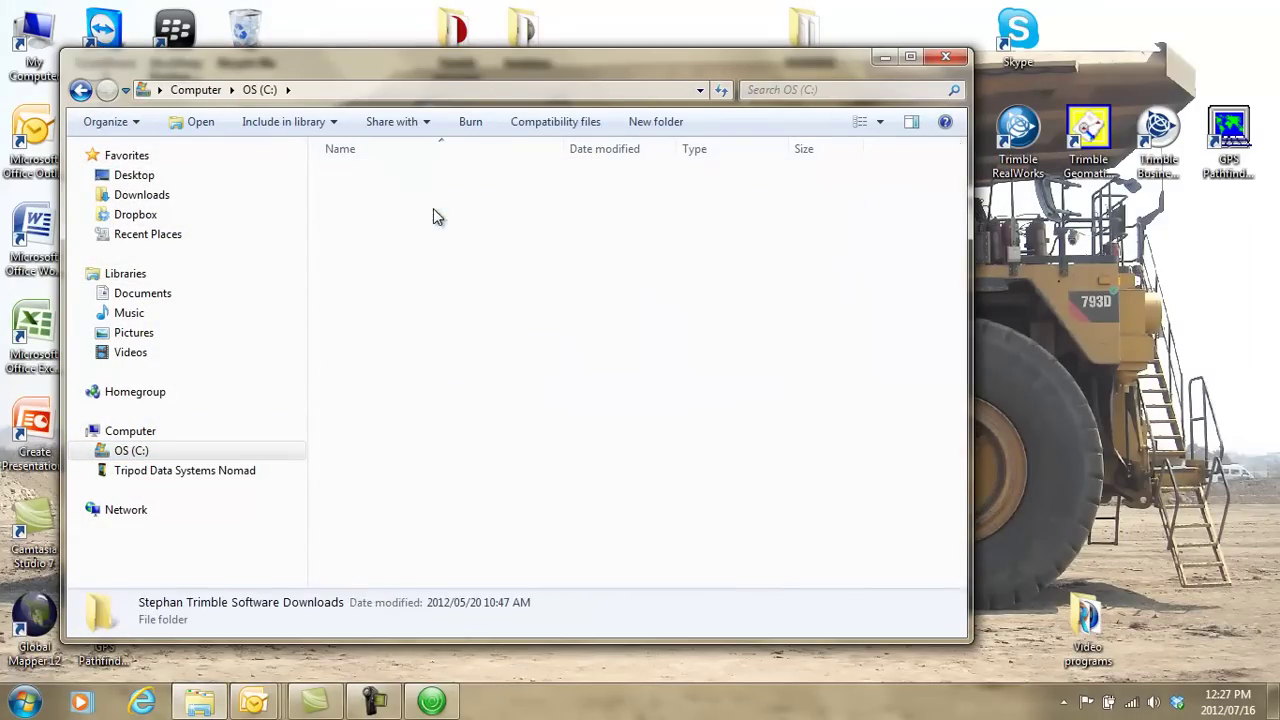
left_click(417, 252)
type("t")
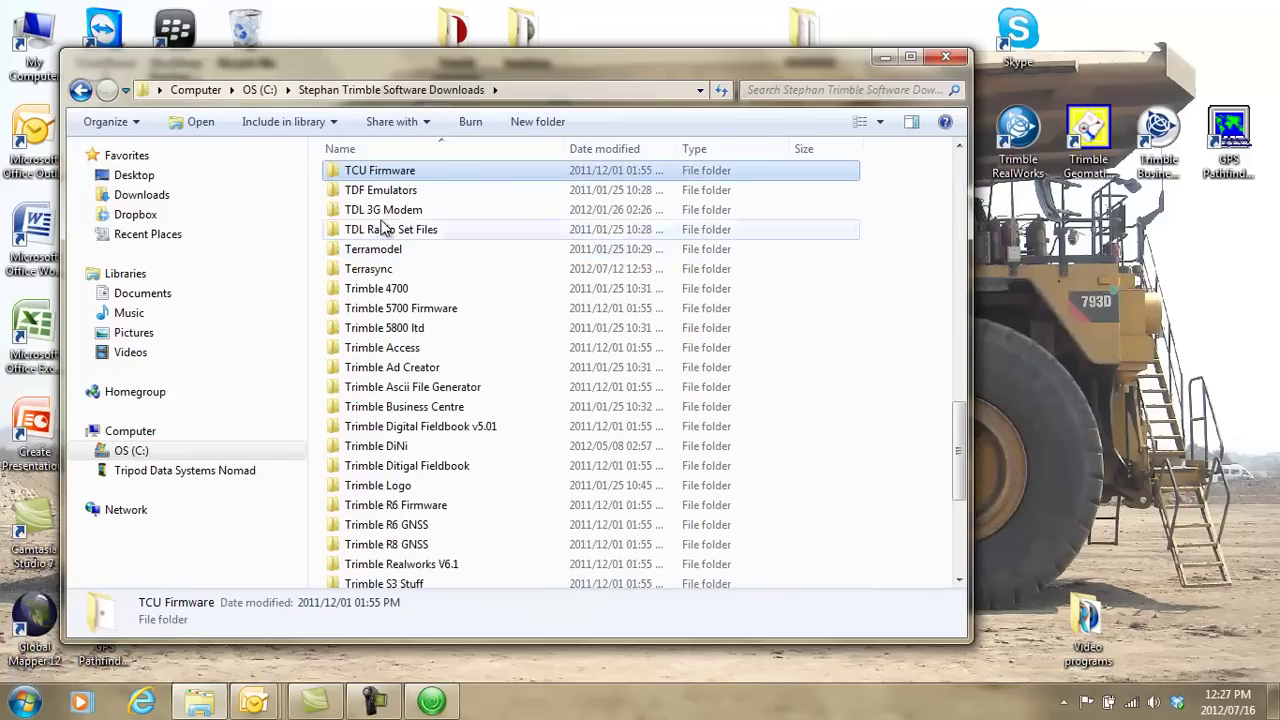
type("erras")
key("Return")
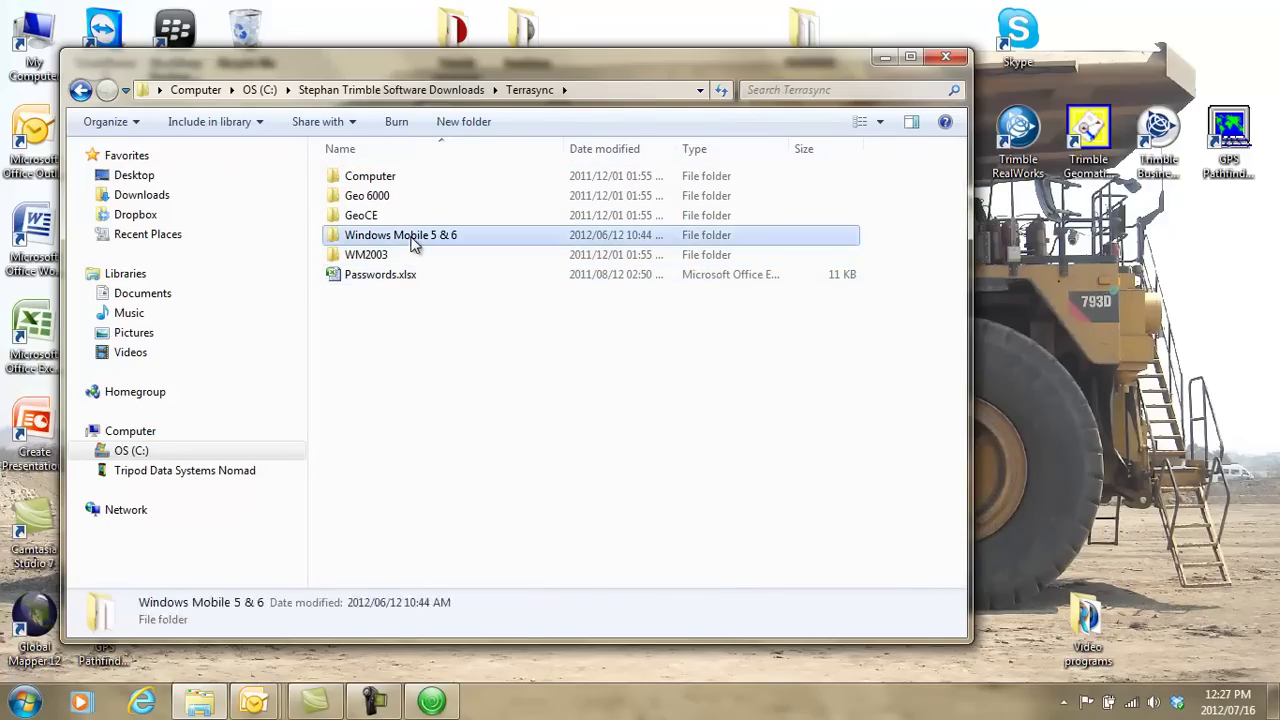
double_click(414, 240)
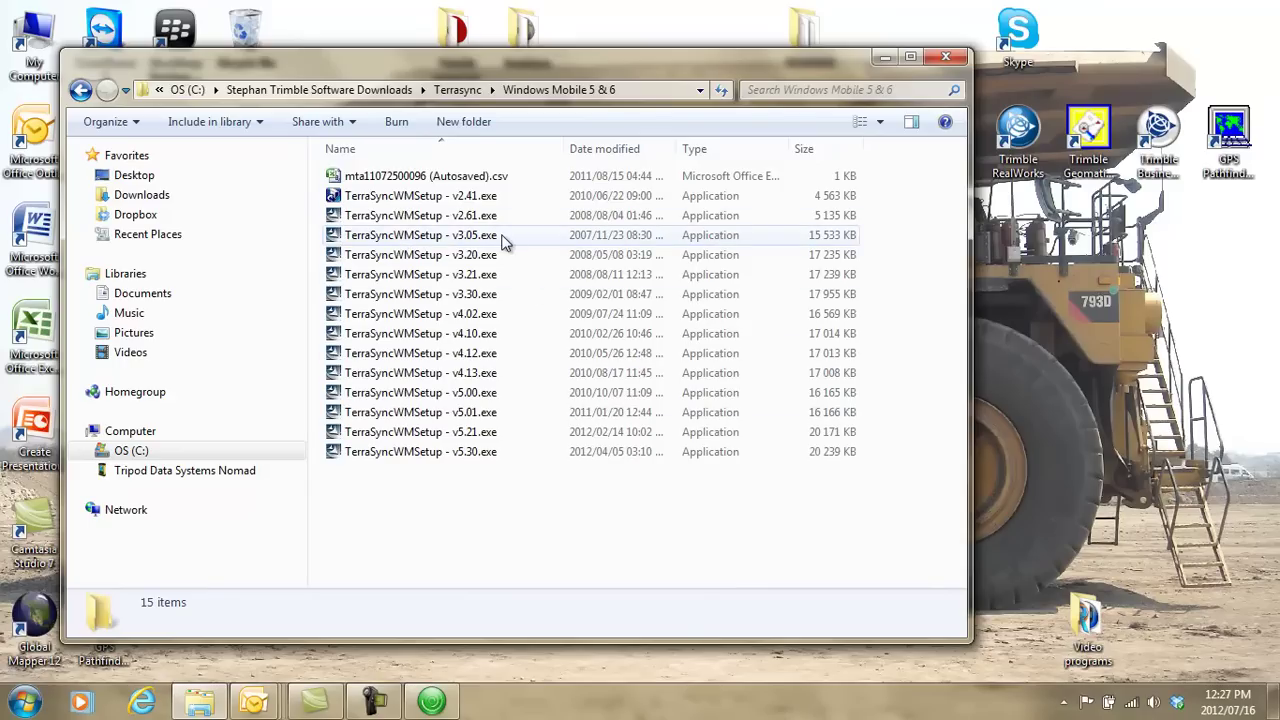
Run TerraSyncWMSetup - v5.21.exe with English as the setup language.
double_click(420, 432)
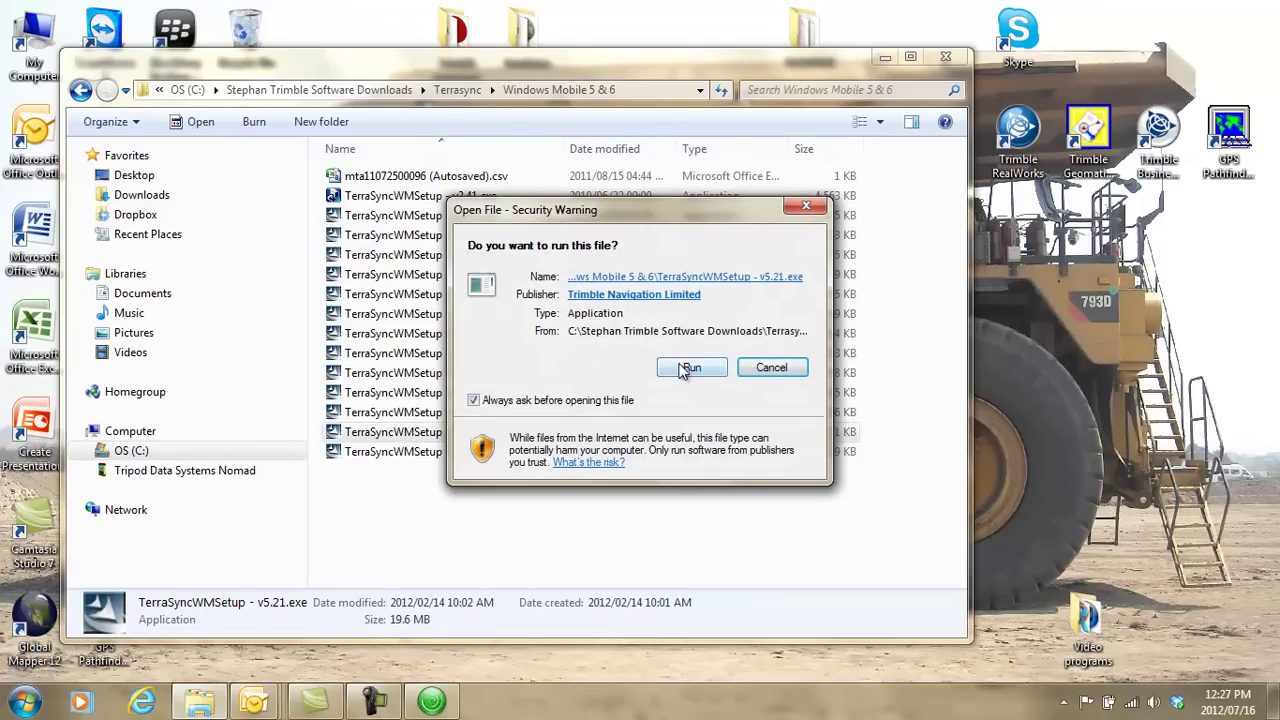
left_click(686, 368)
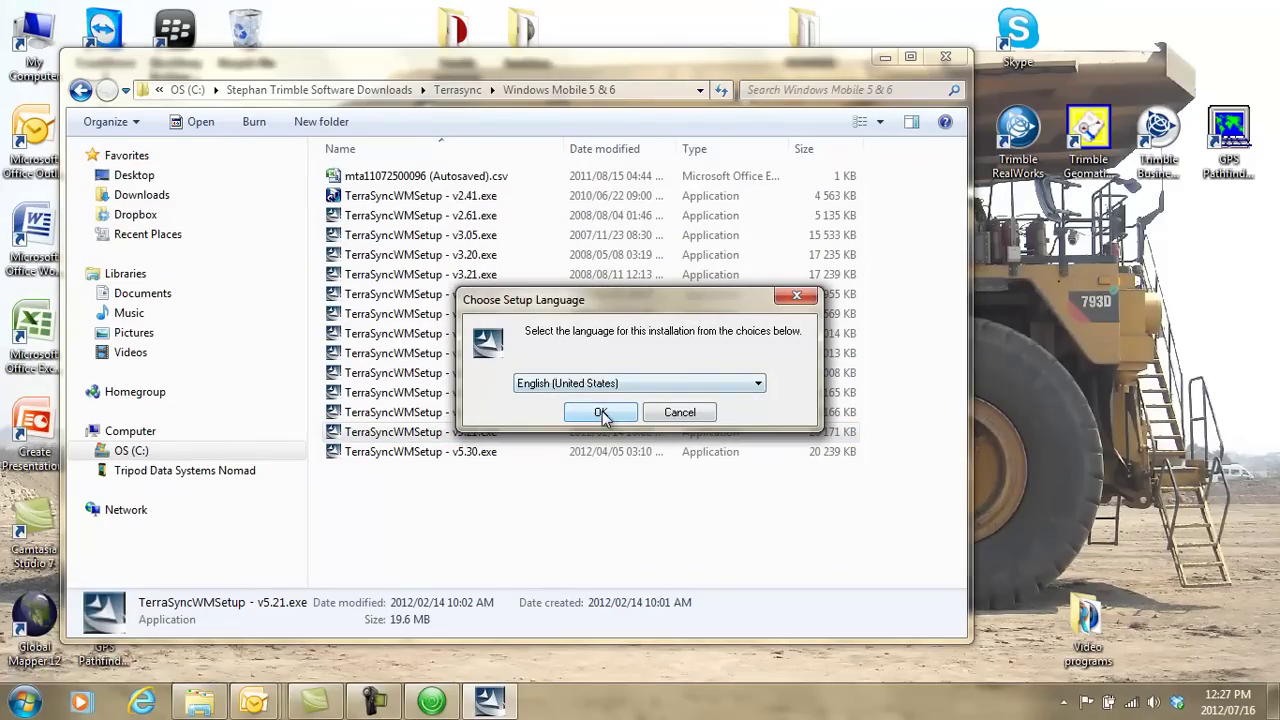
left_click(601, 414)
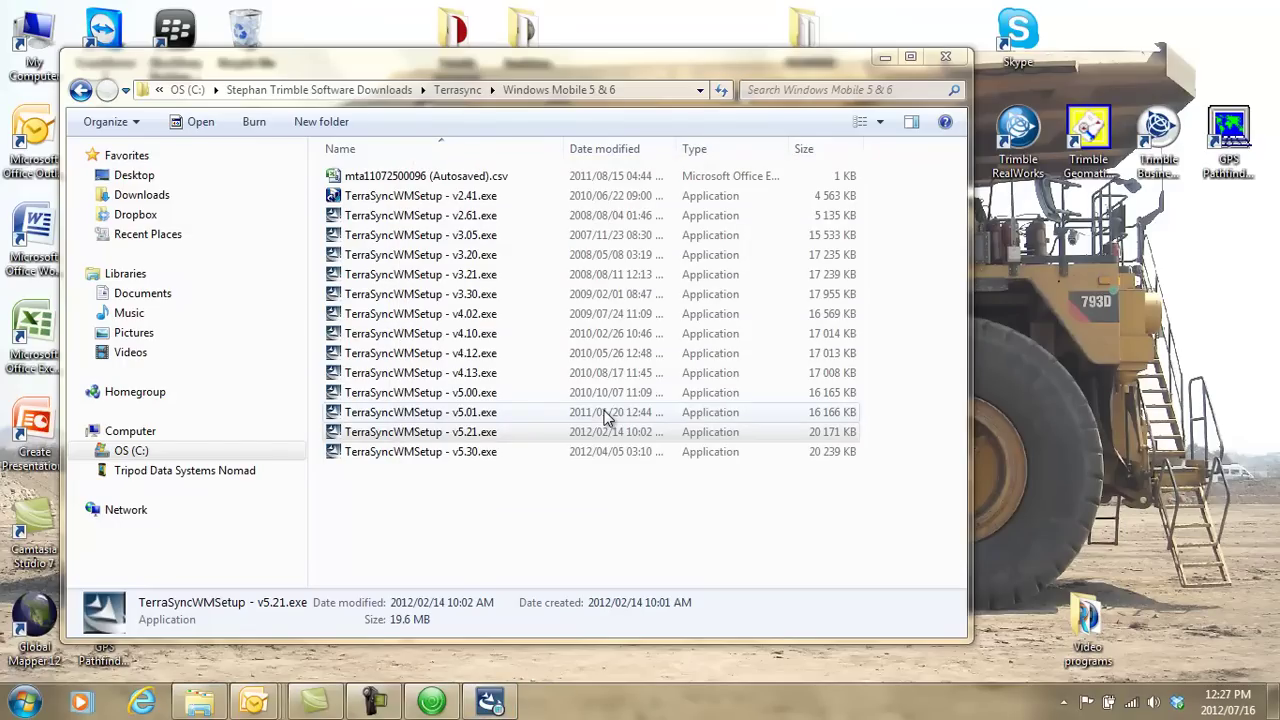
Pass the Welcome page, accept the license and continue with 'I have already registered'.
left_click(374, 702)
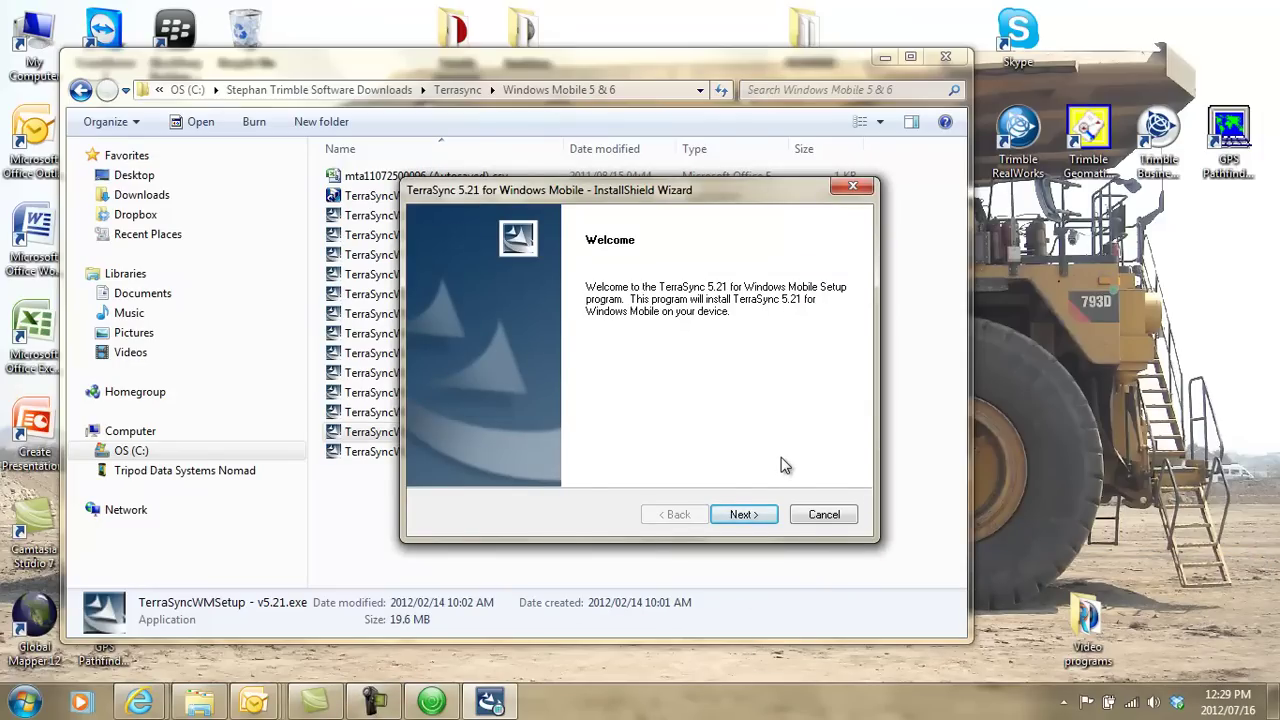
left_click(746, 519)
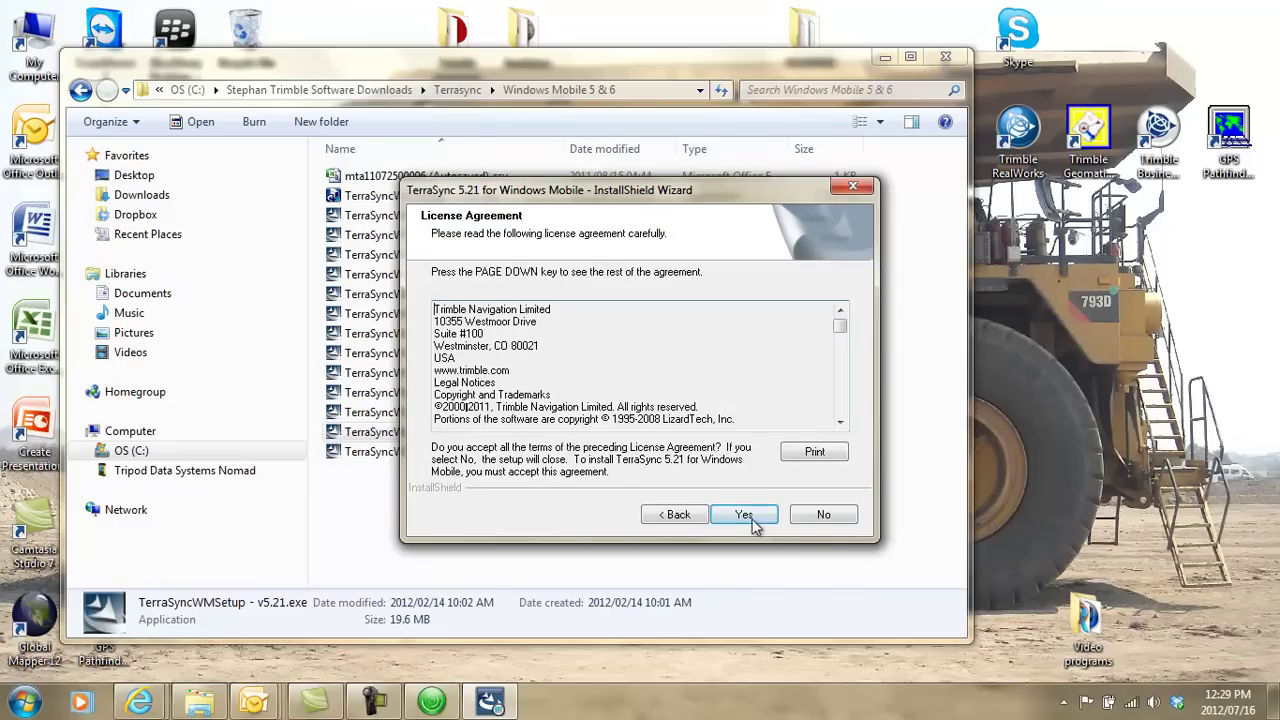
left_click(750, 516)
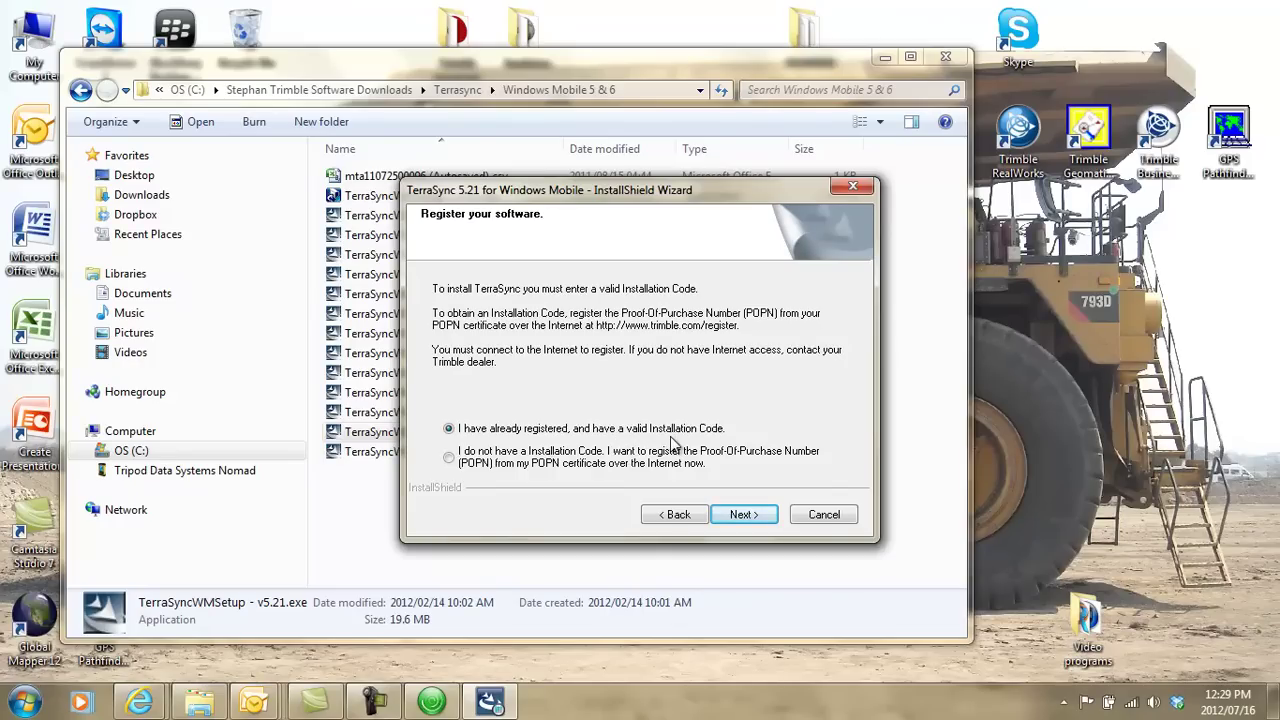
left_click(747, 513)
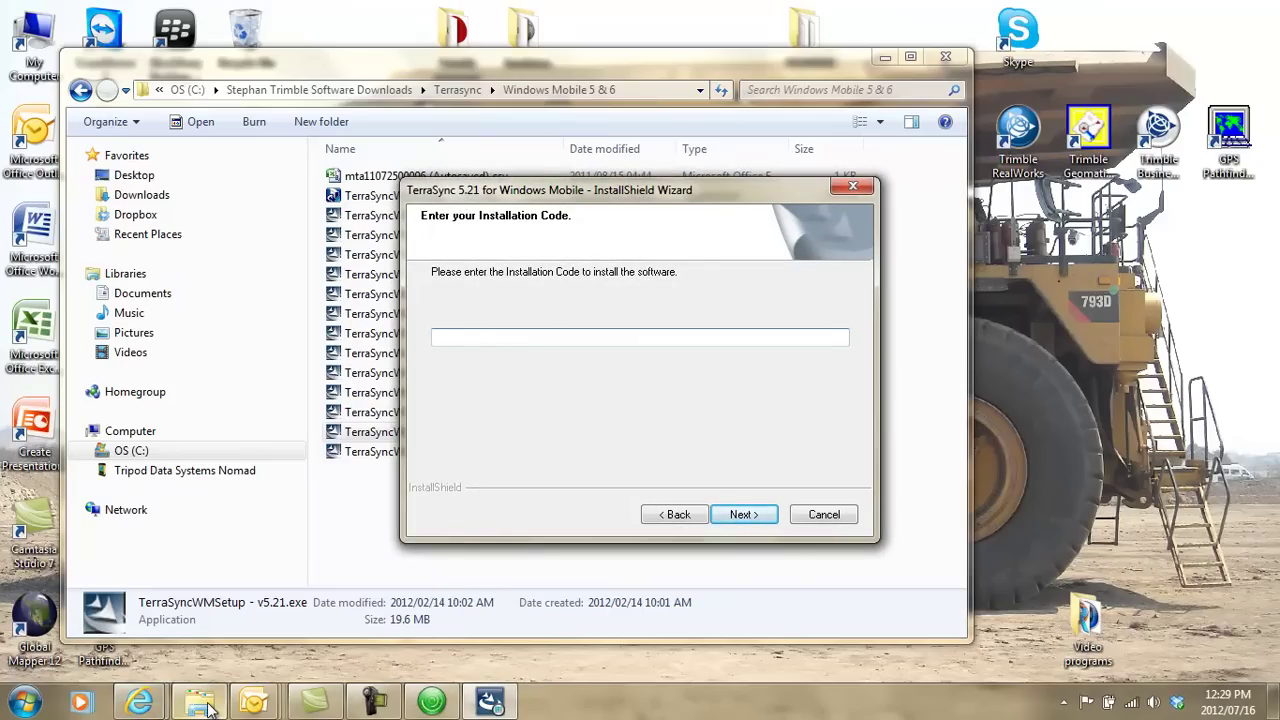
left_click(140, 703)
Copy the installation code from the Trimble partners page in Internet Explorer.
left_click(313, 641)
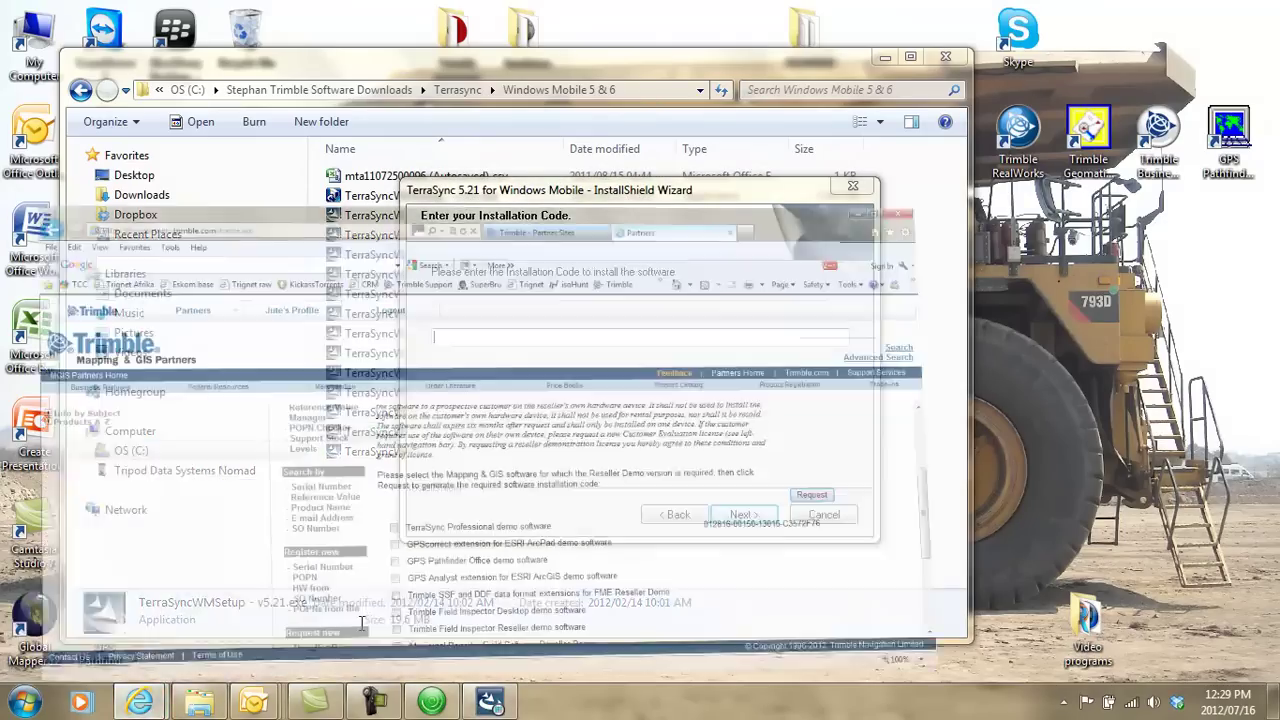
left_click_drag(1117, 472, 944, 472)
right_click(966, 475)
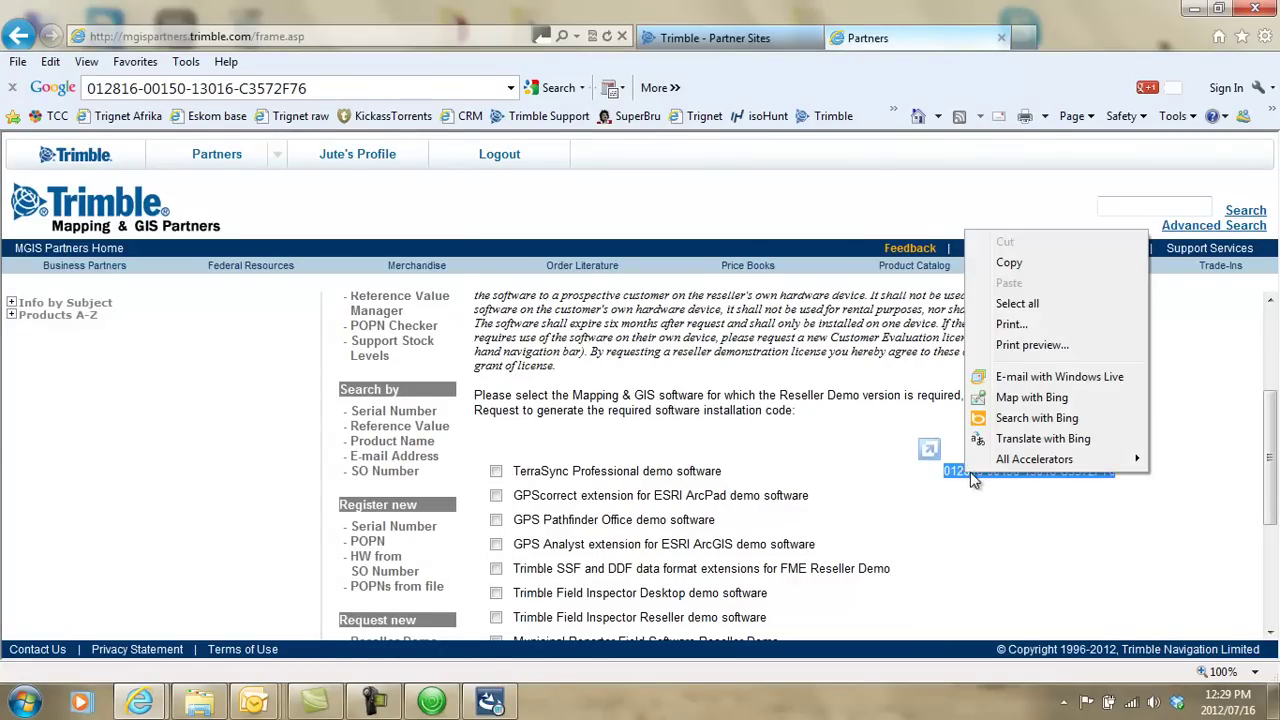
left_click(1017, 263)
Paste the code into the installer's code field and advance to the Tutorial page.
left_click(1194, 10)
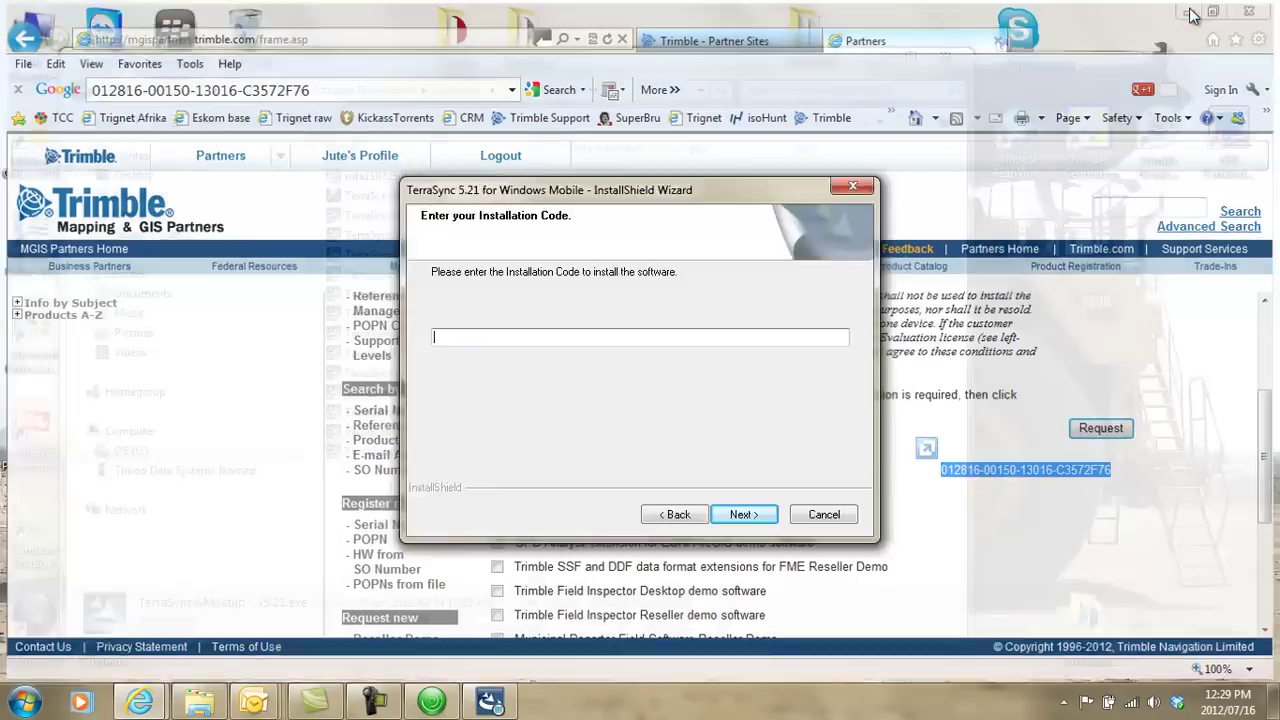
right_click(462, 337)
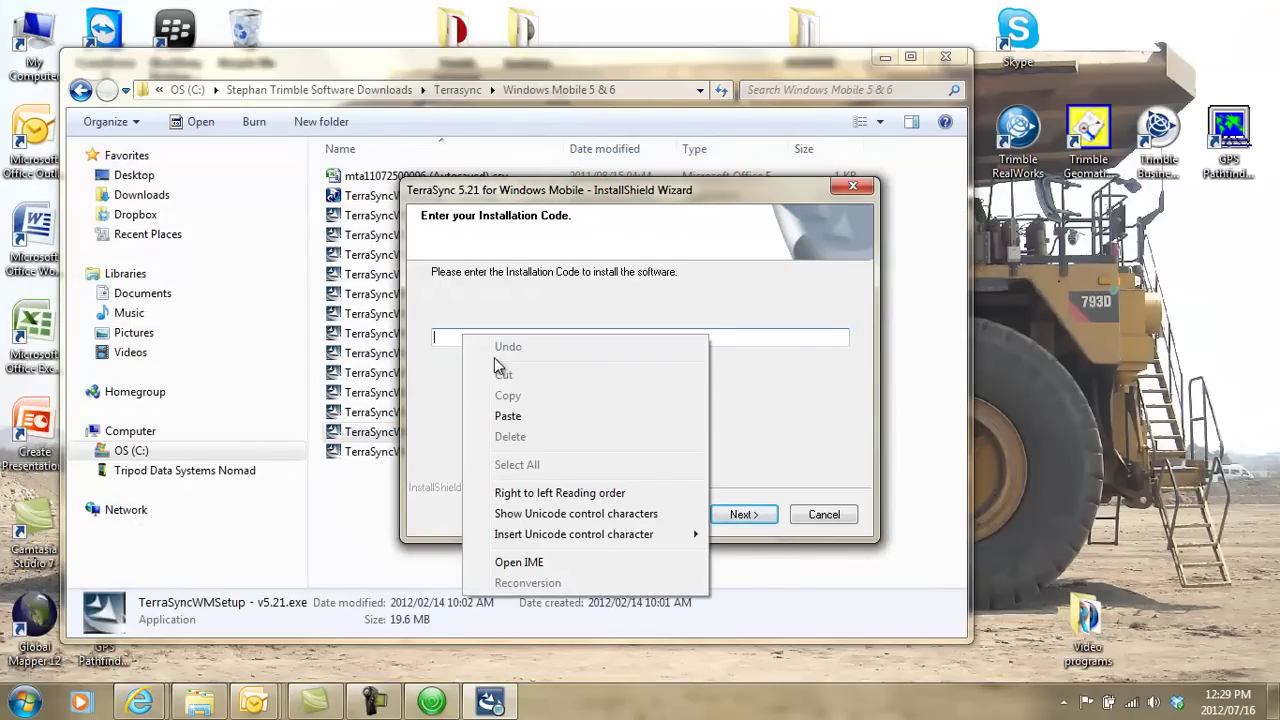
left_click(539, 413)
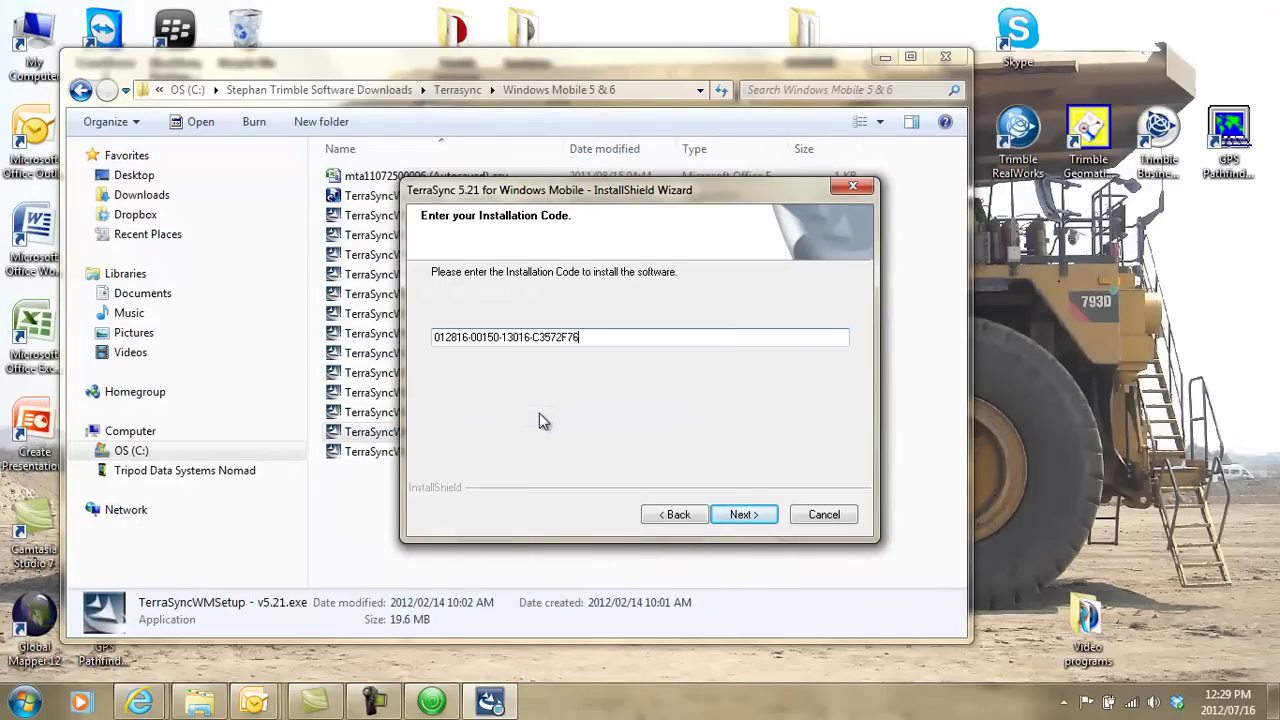
left_click(741, 516)
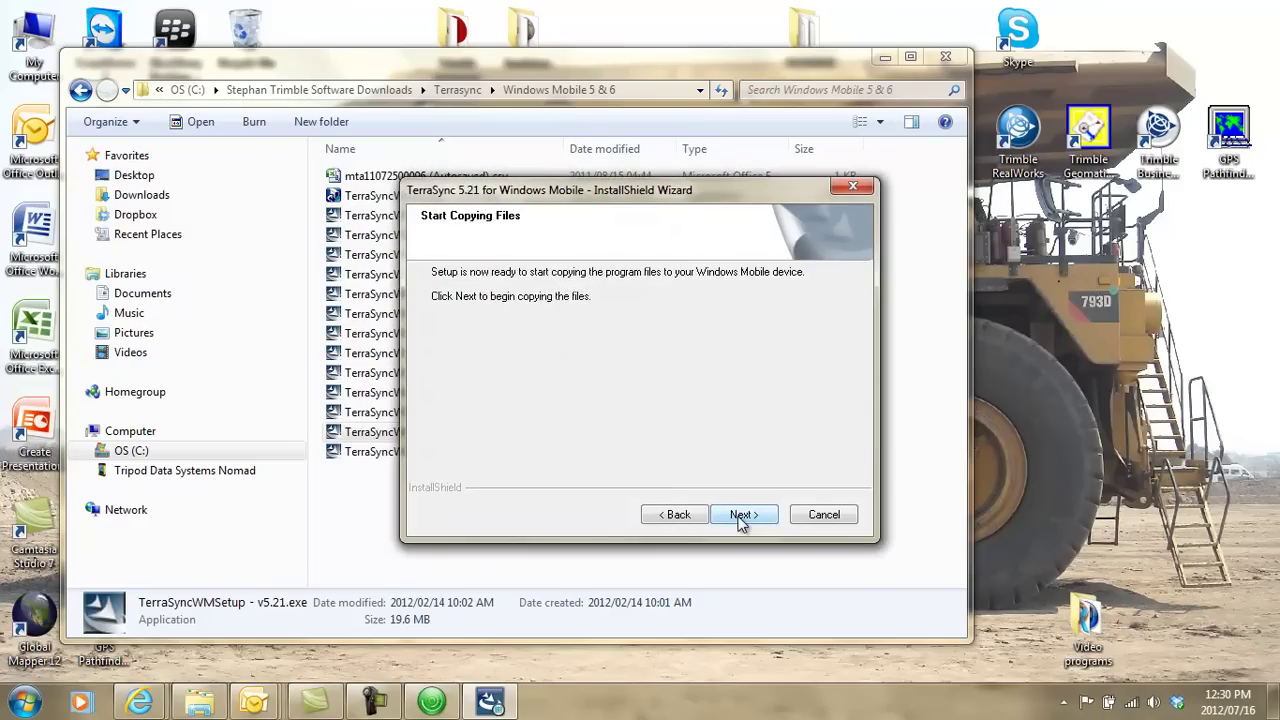
left_click(741, 520)
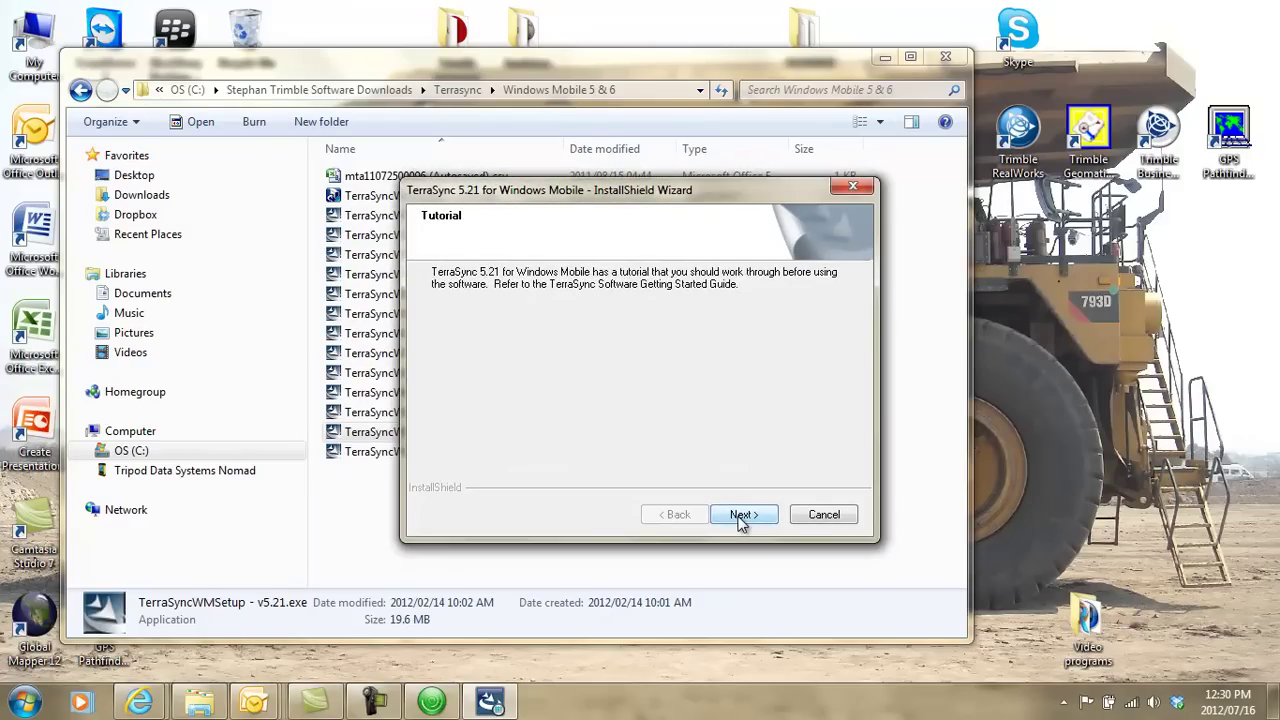
Get past the Tutorial page and follow TerraSync 5.21 installing until Application Downloading Complete.
left_click(741, 520)
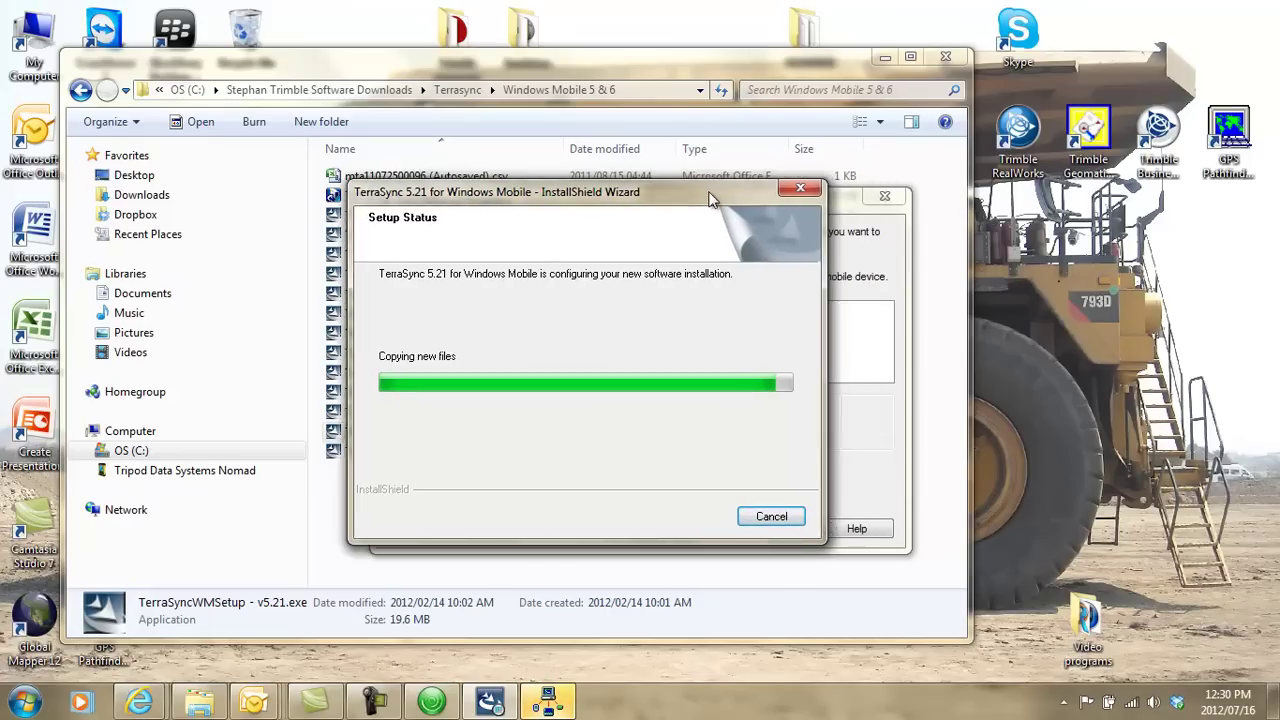
mouse_move(764, 190)
left_mouse_down()
mouse_move(360, 178)
mouse_move(377, 170)
left_mouse_up()
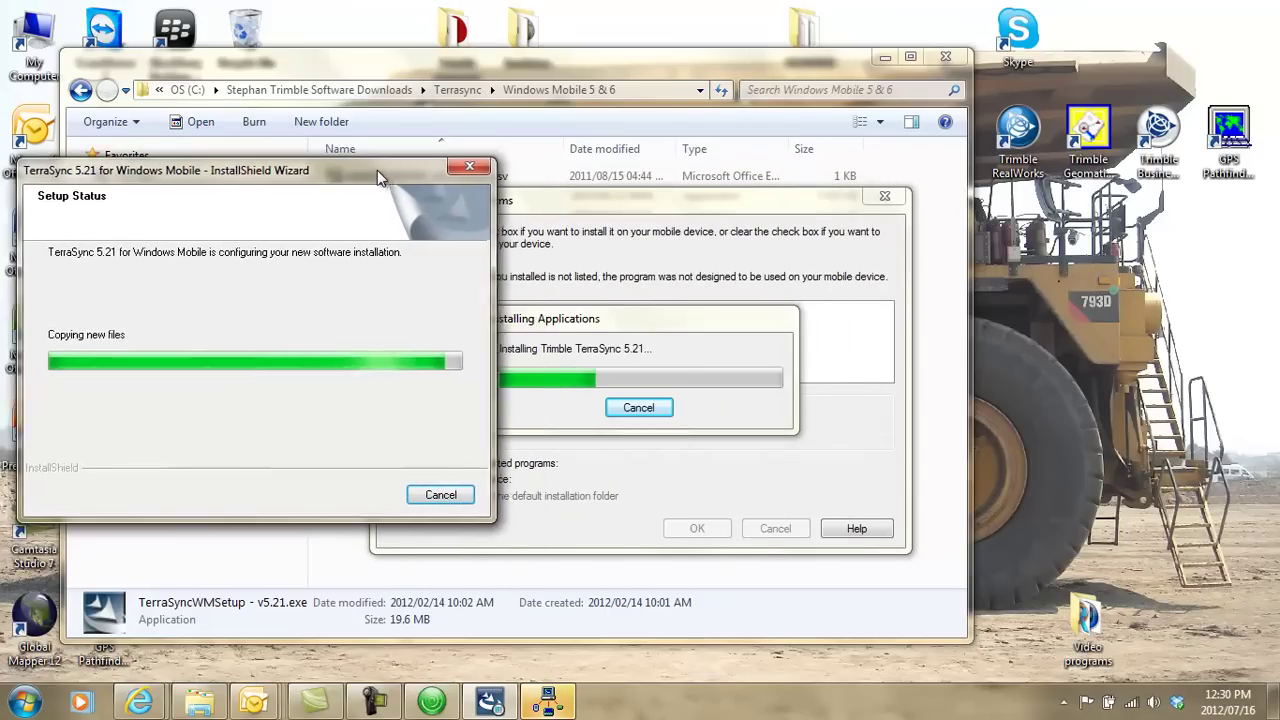
mouse_move(640, 323)
left_mouse_down()
mouse_move(828, 250)
mouse_move(791, 267)
left_mouse_up()
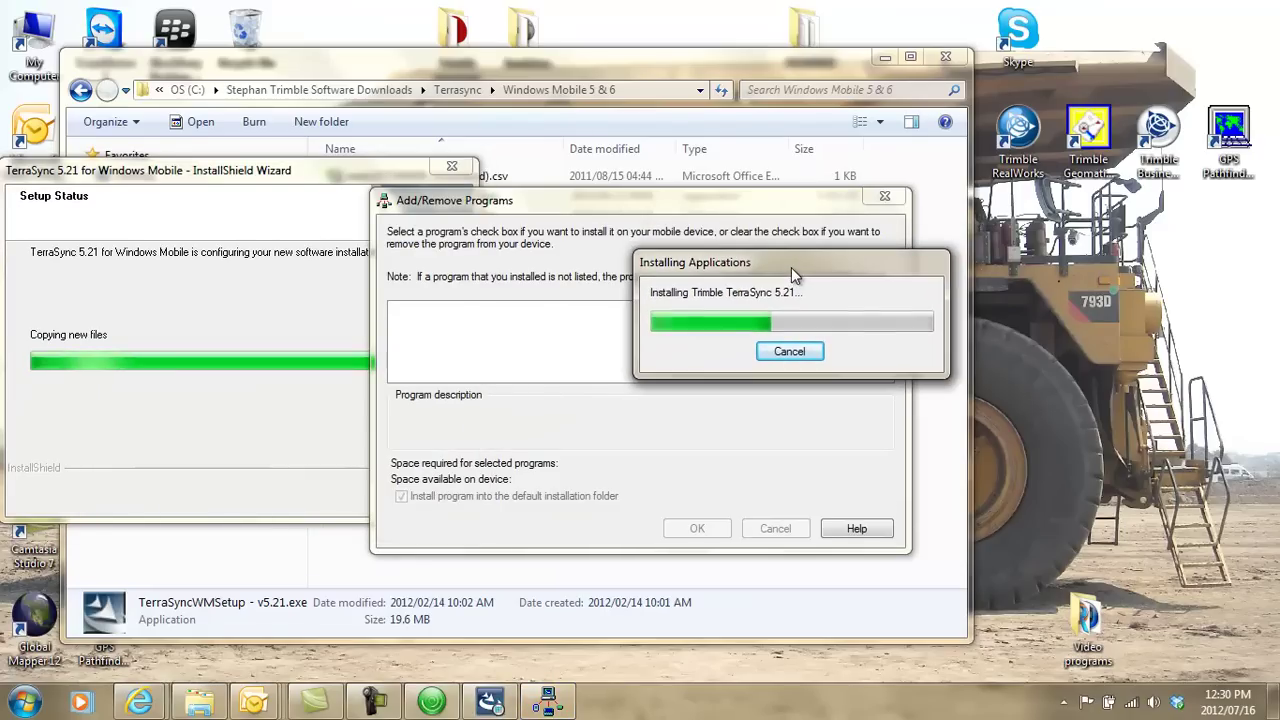
left_click(408, 175)
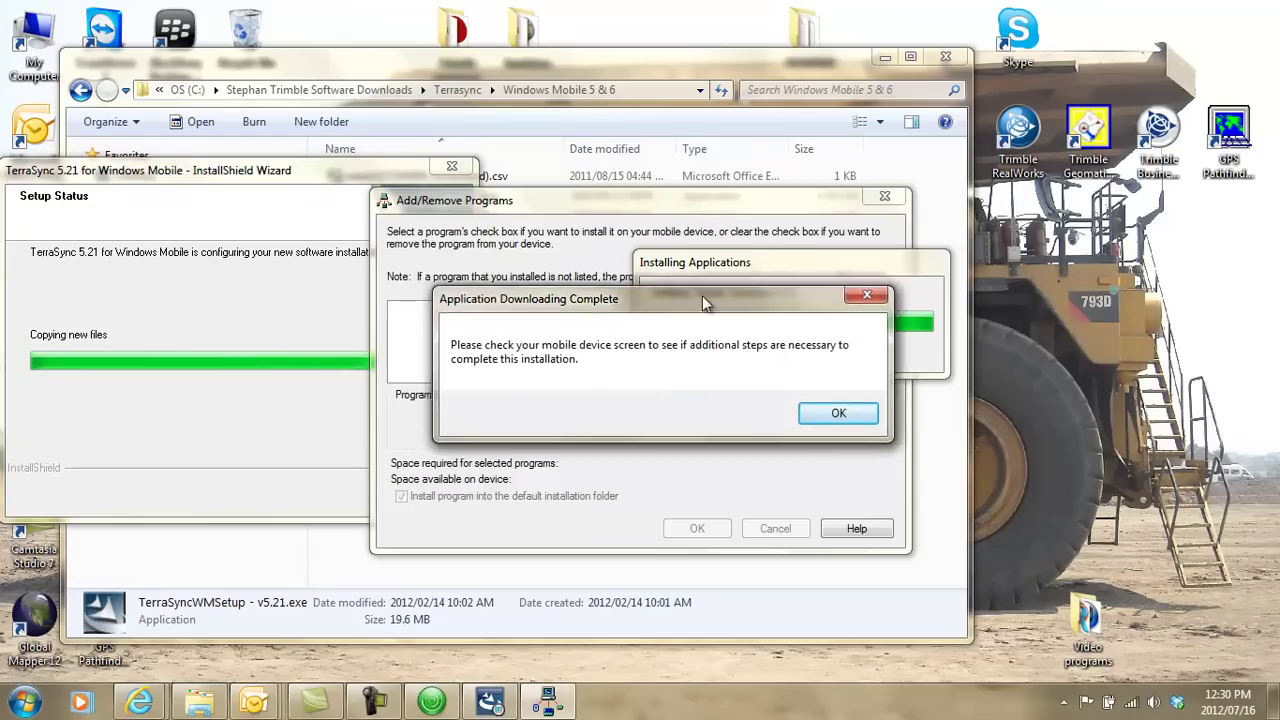
Acknowledge the Application Downloading Complete message and let setup reach Maintenance Complete.
left_click_drag(702, 295, 705, 270)
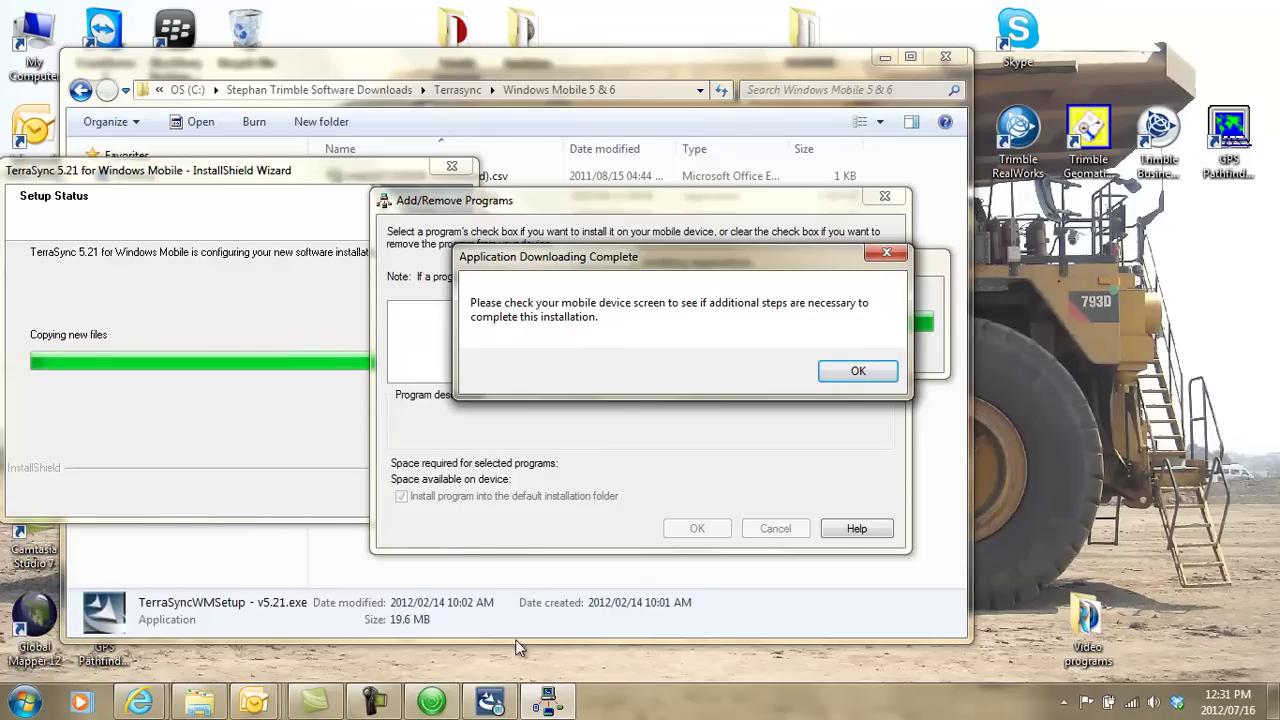
left_click(375, 705)
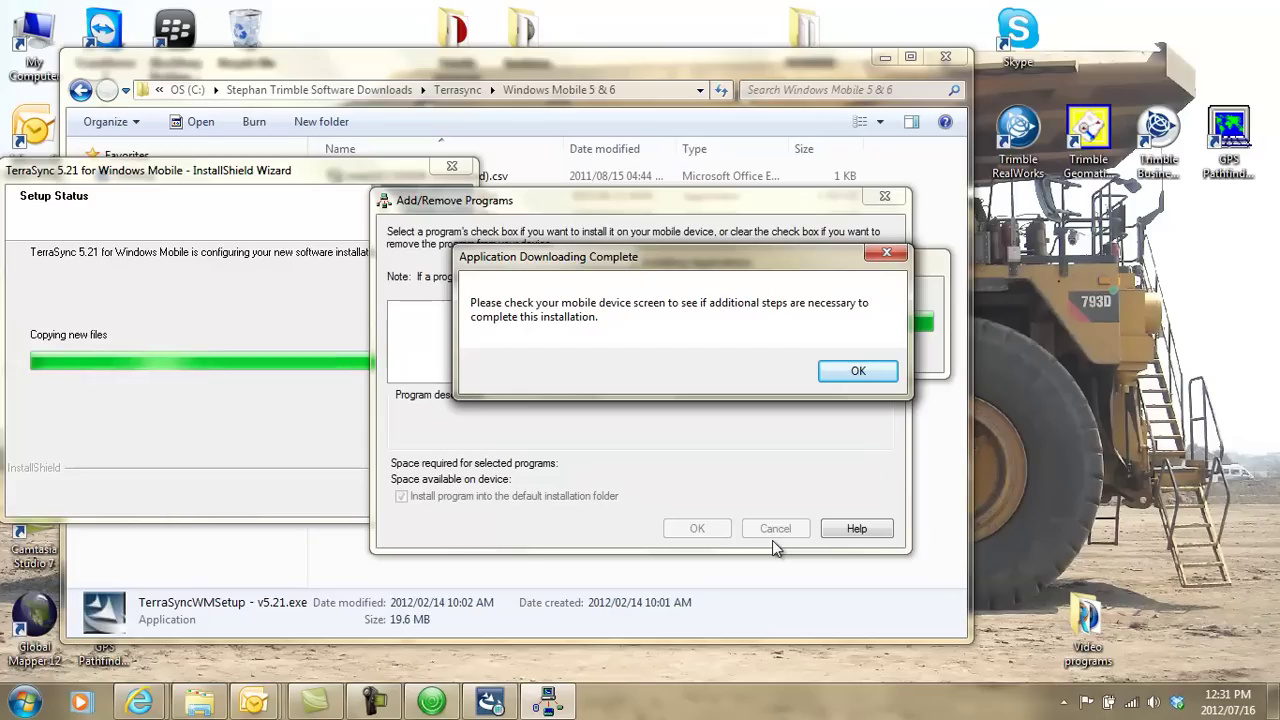
left_click(856, 373)
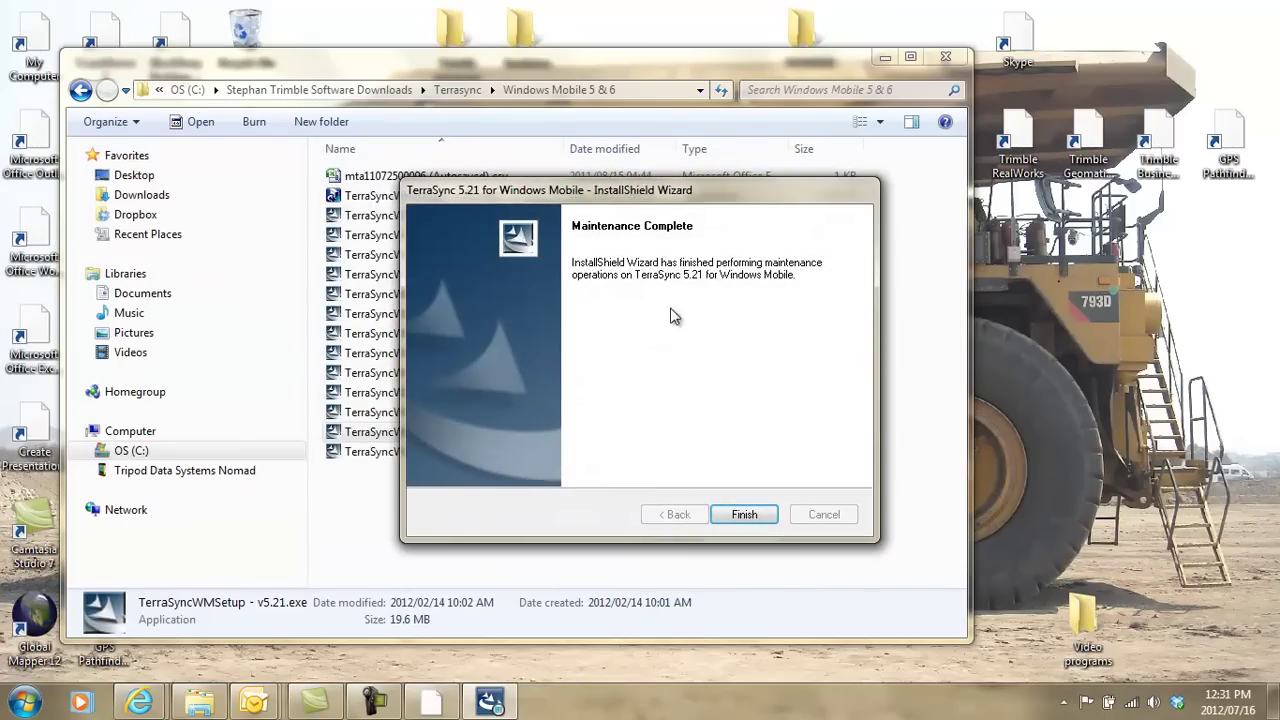
Finish the installer, confirm English and accept the prefilled installation code in the Activation Wizard.
left_click(736, 515)
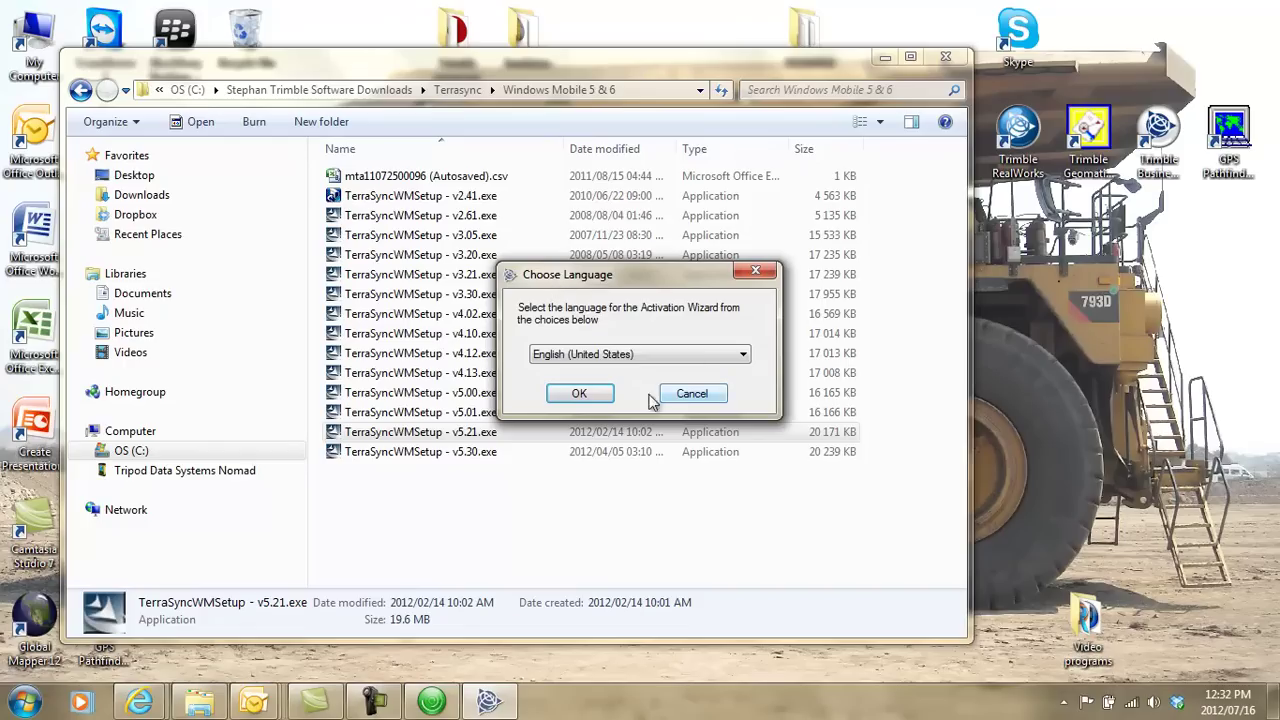
left_click(580, 395)
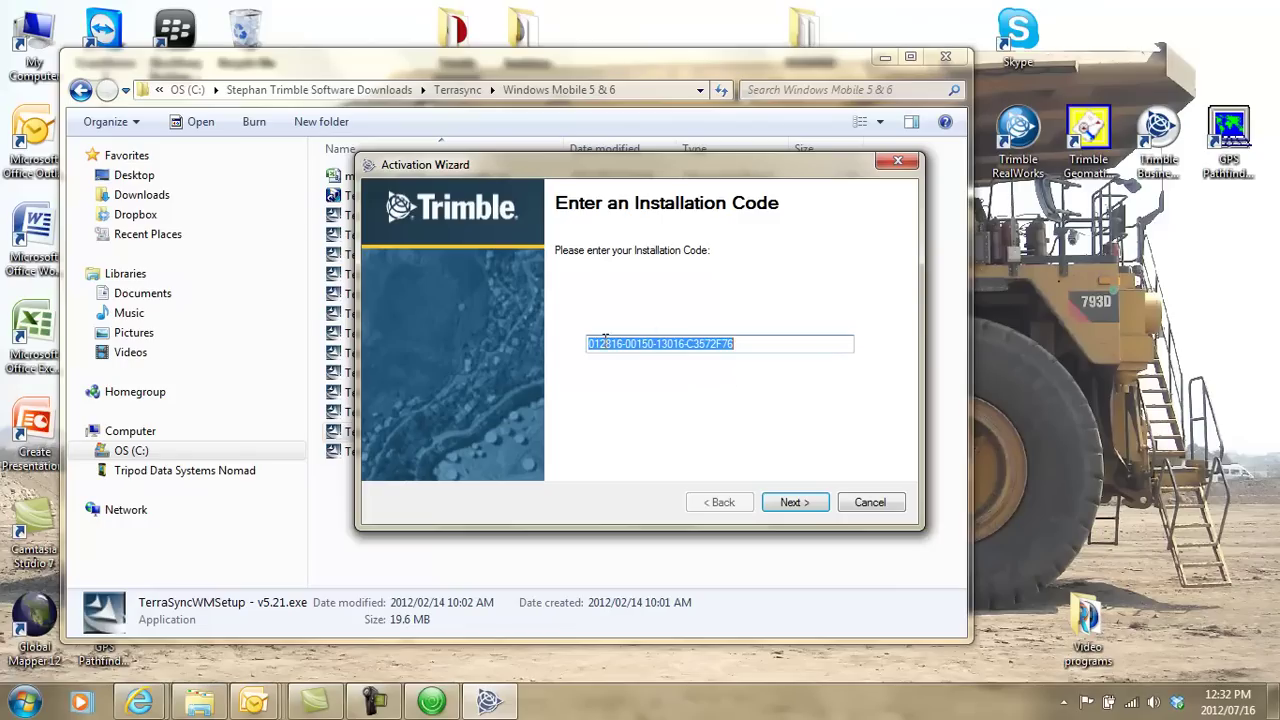
left_click(795, 503)
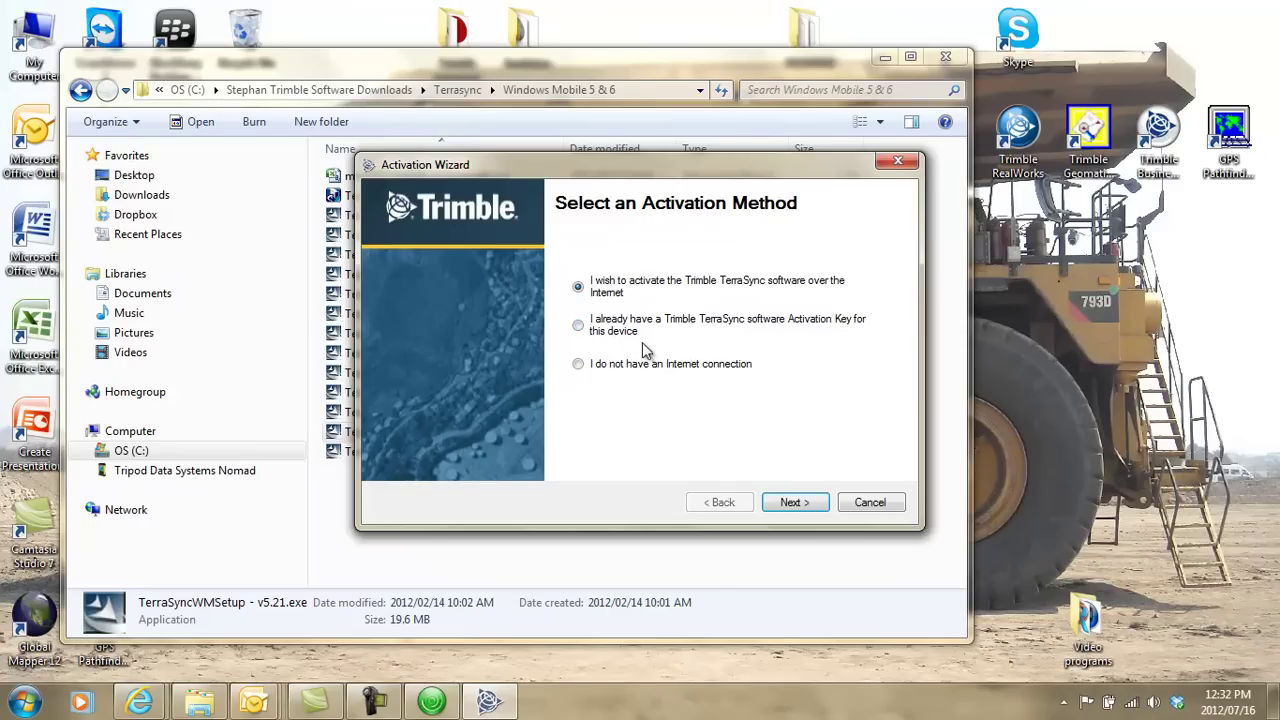
Preview the offline and existing-key-file activation pages, then proceed with internet activation instead.
left_click(578, 364)
left_click(797, 507)
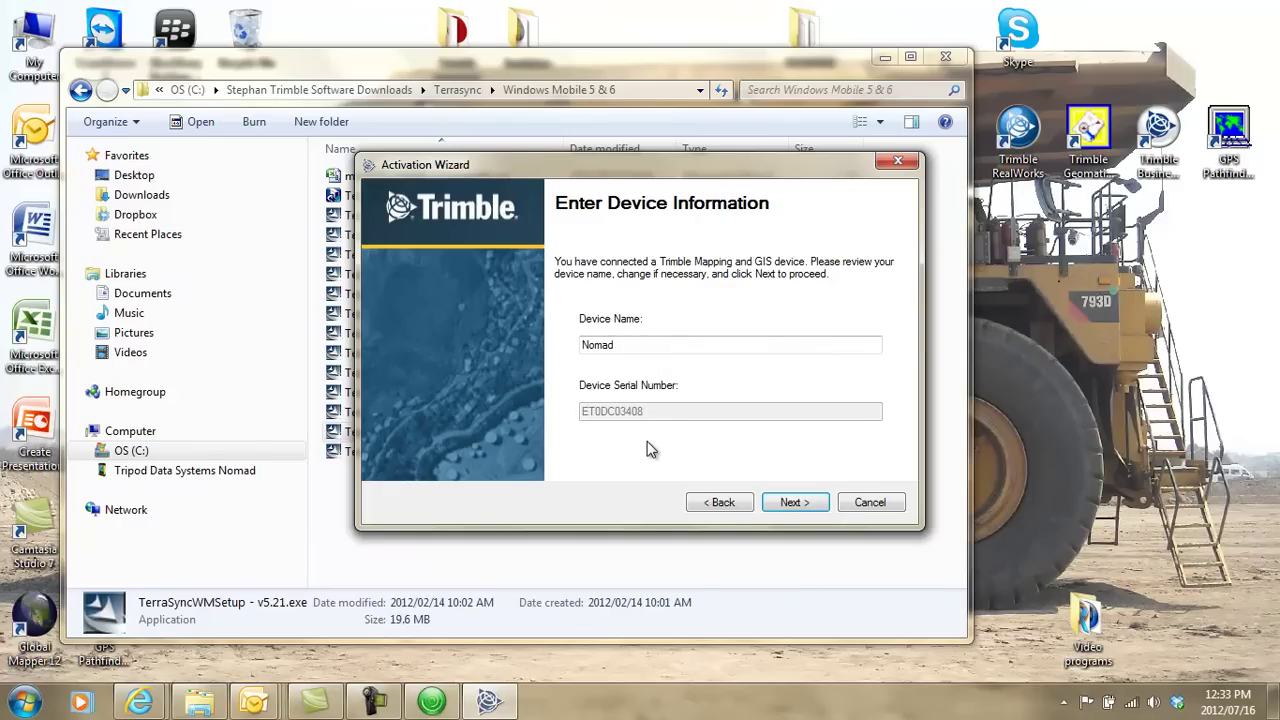
left_click(720, 503)
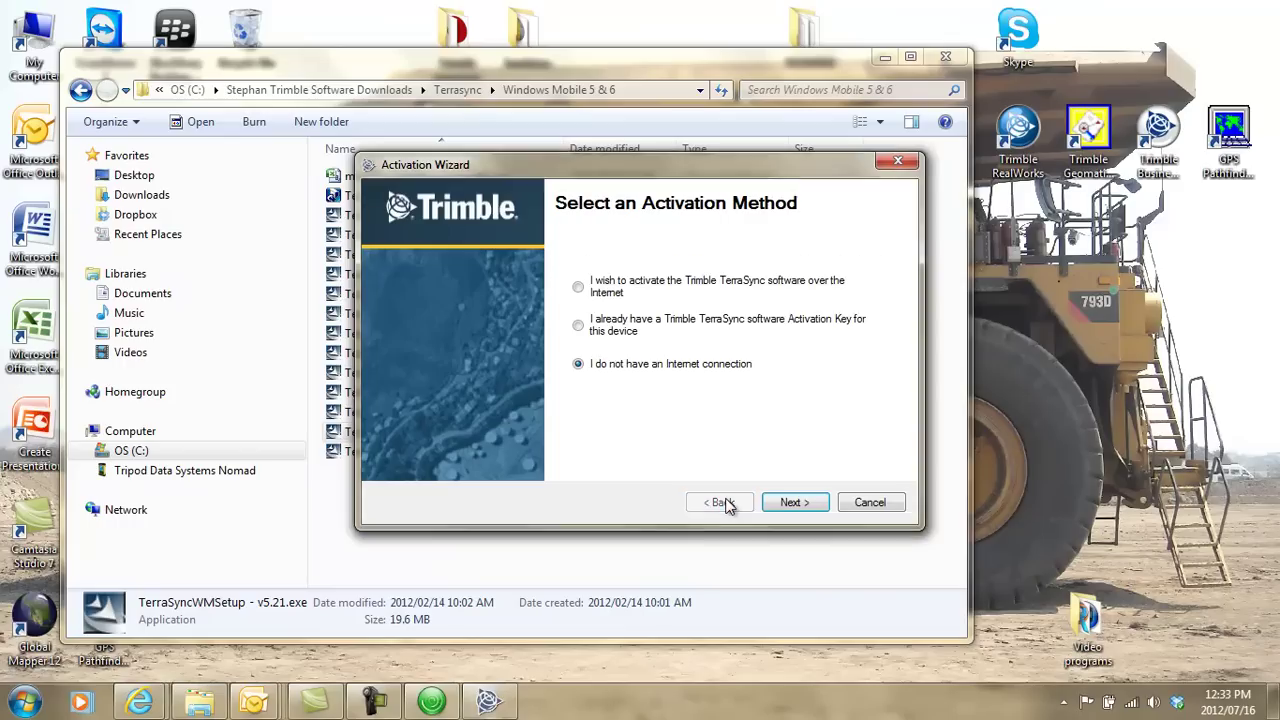
left_click(579, 326)
left_click(790, 502)
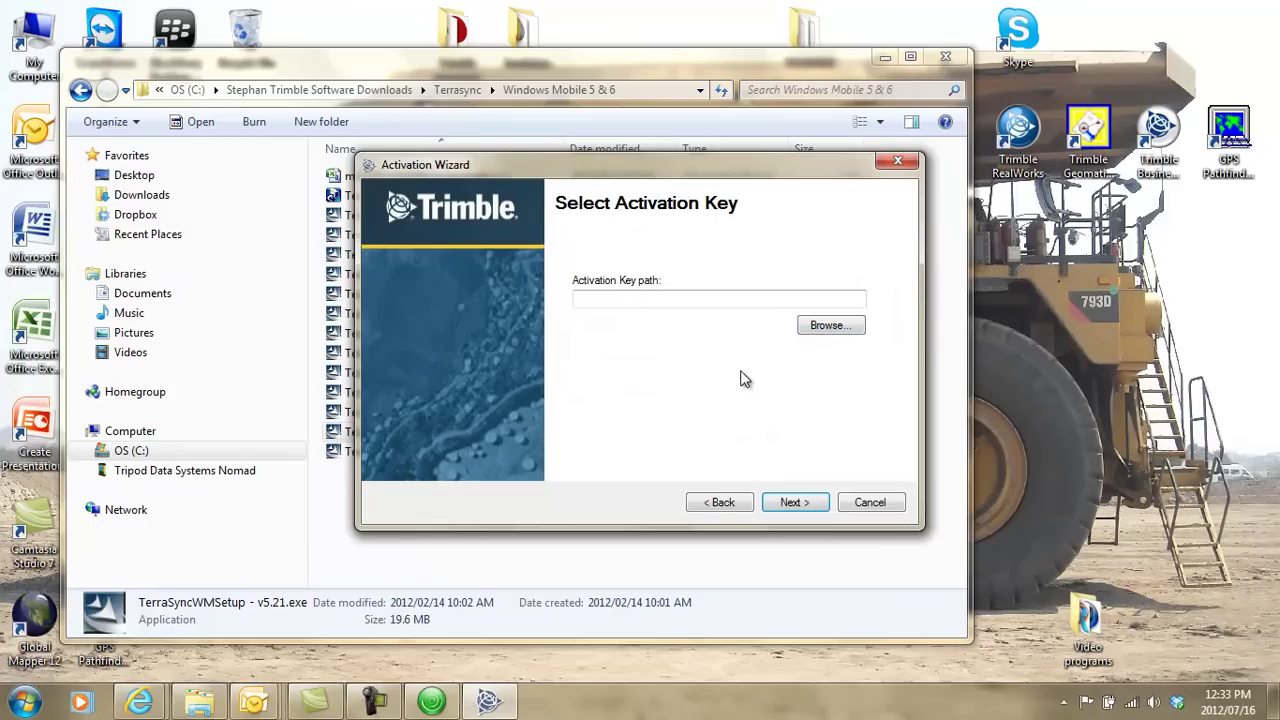
left_click(718, 504)
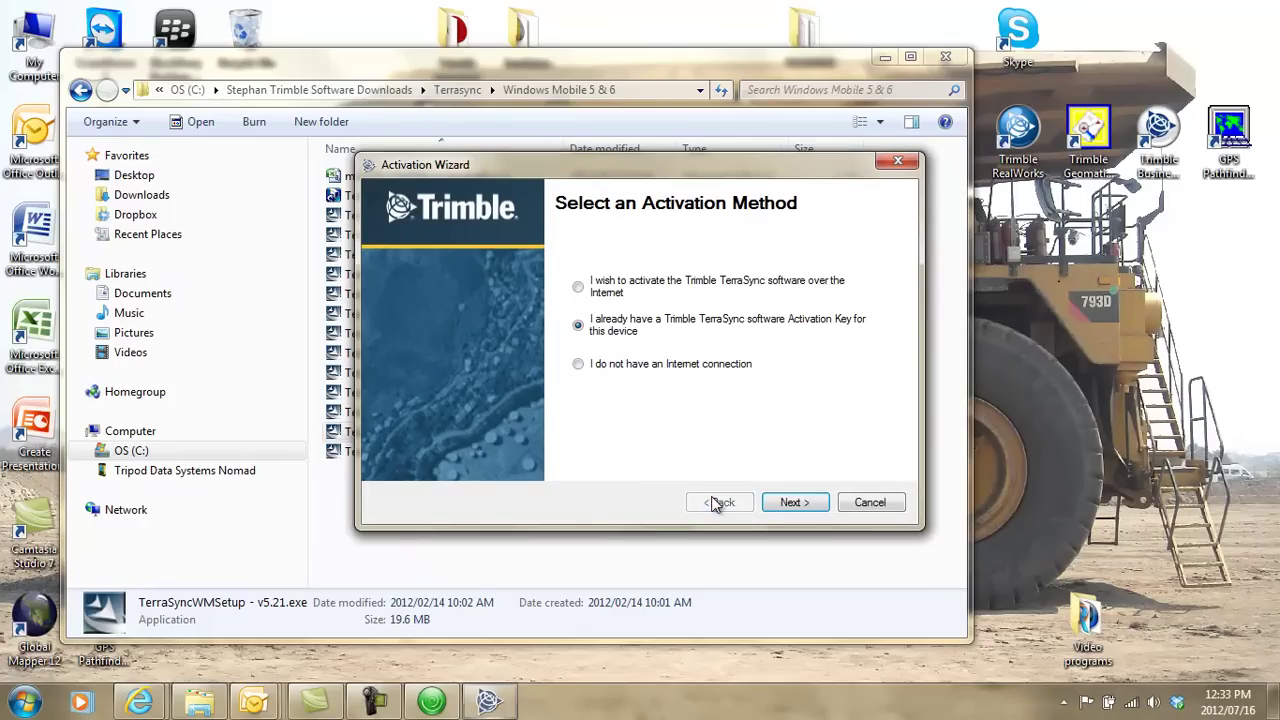
left_click(578, 287)
left_click(793, 504)
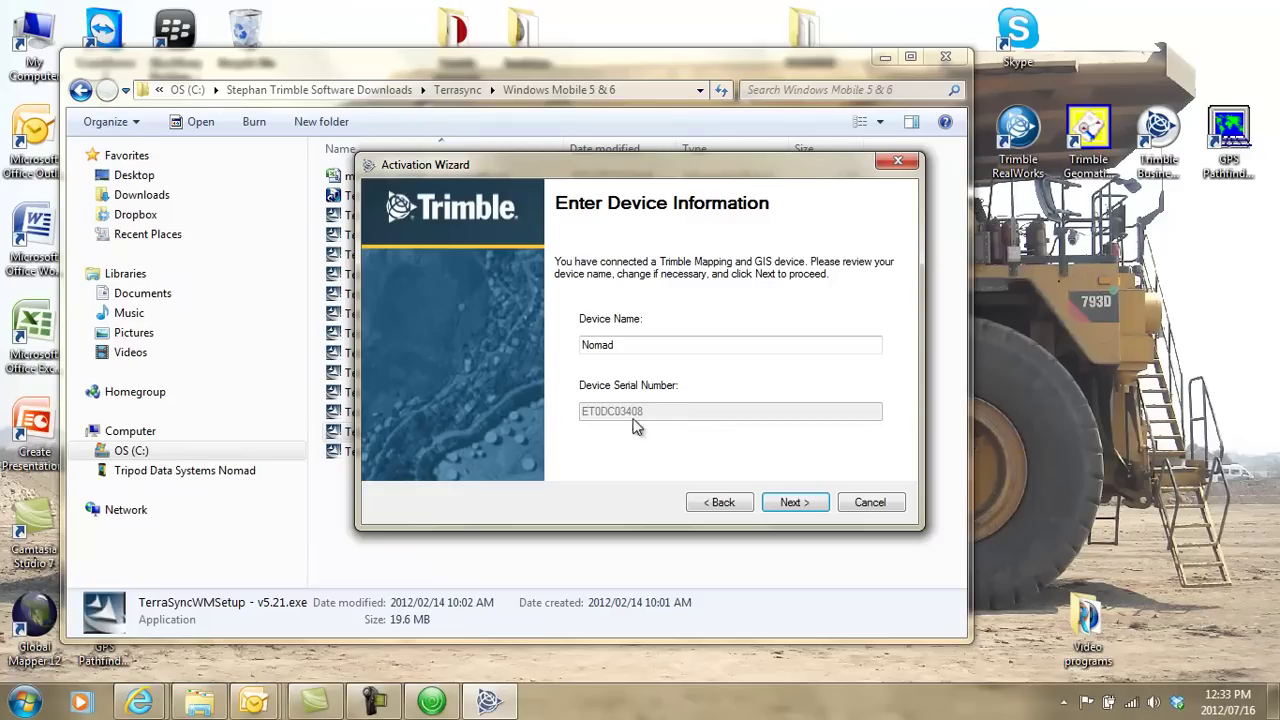
Submit the Nomad's name and serial number, let online activation finish, then close with Finish.
left_click(797, 502)
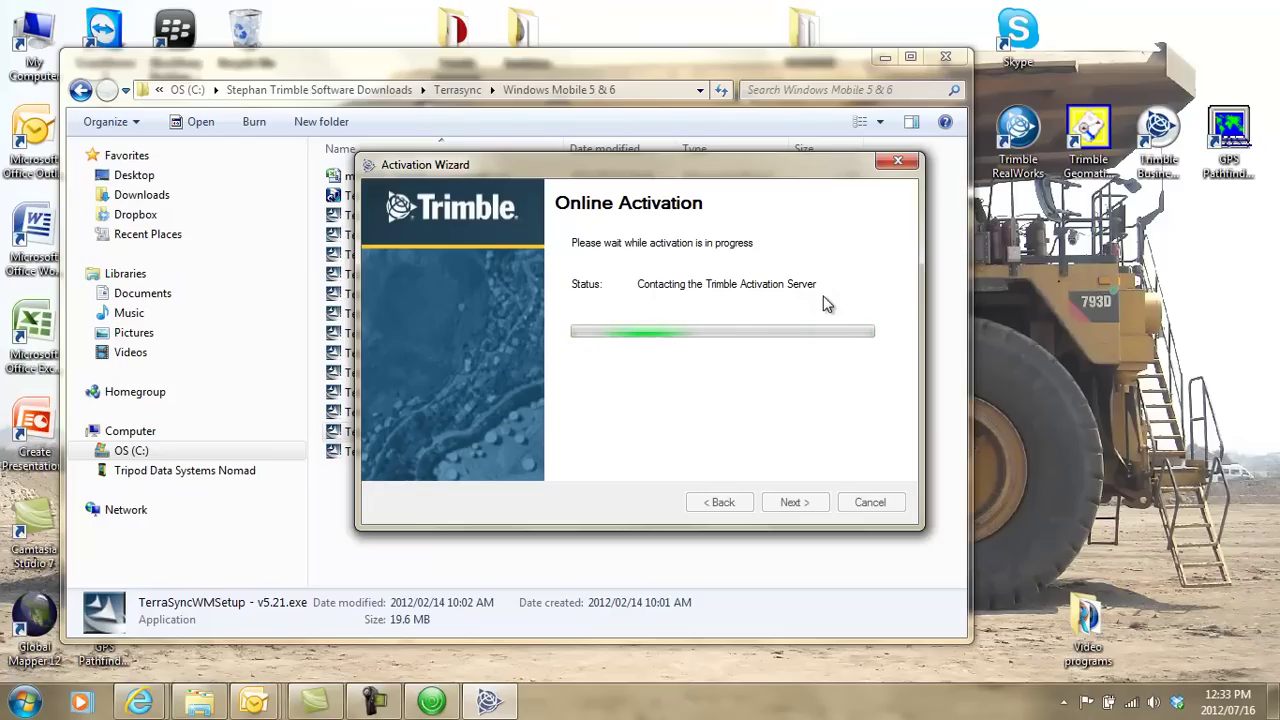
left_click(375, 700)
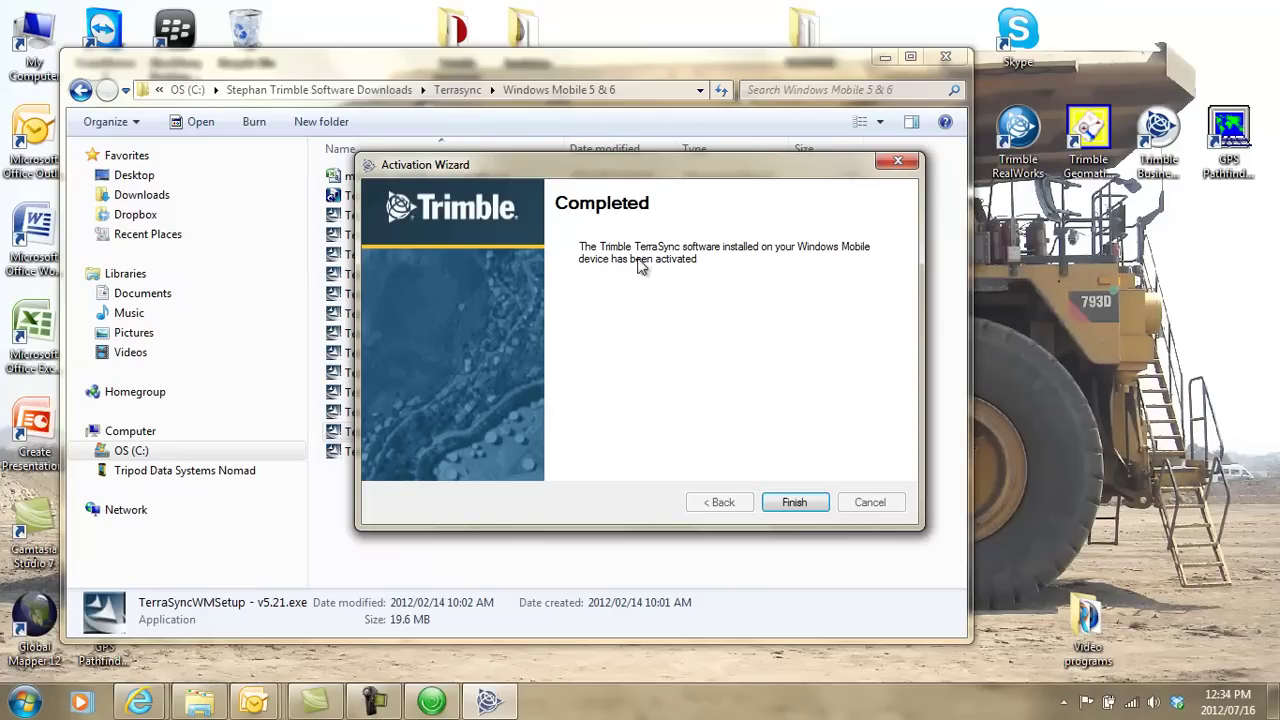
left_click(791, 505)
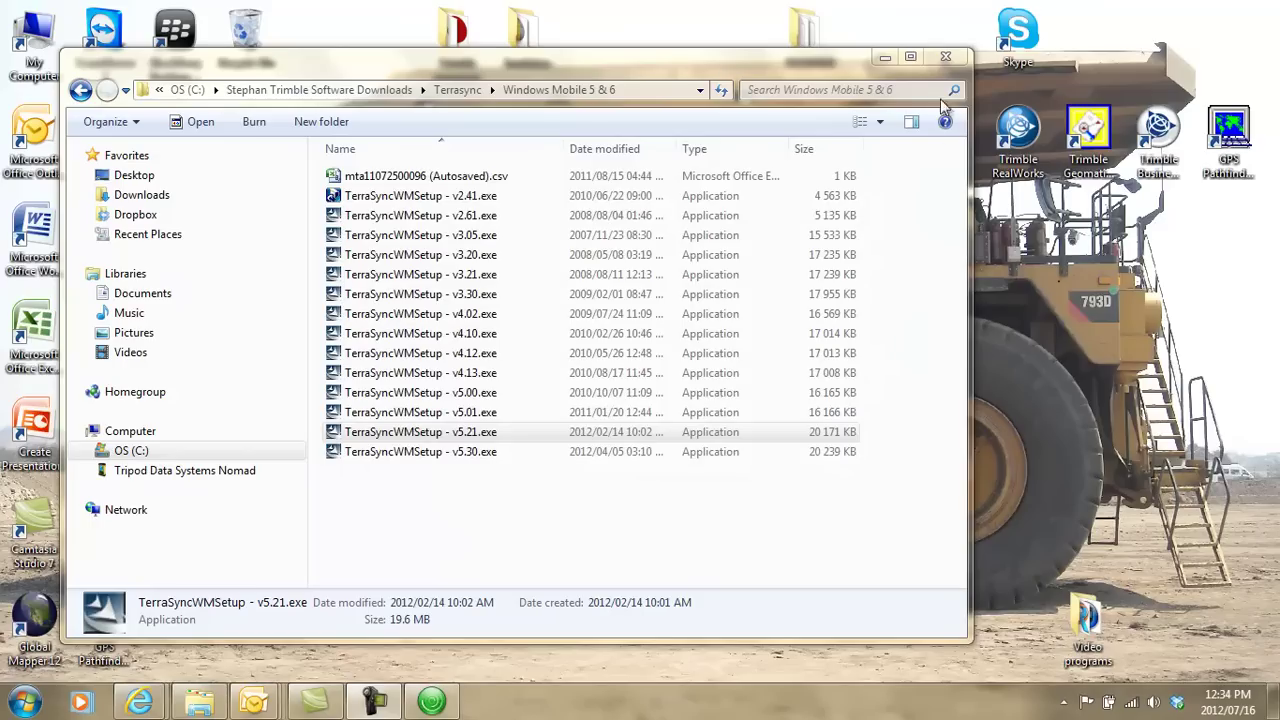
Close the TerraSync downloads folder and cancel the v5.21 setup compatibility prompt.
left_click(948, 60)
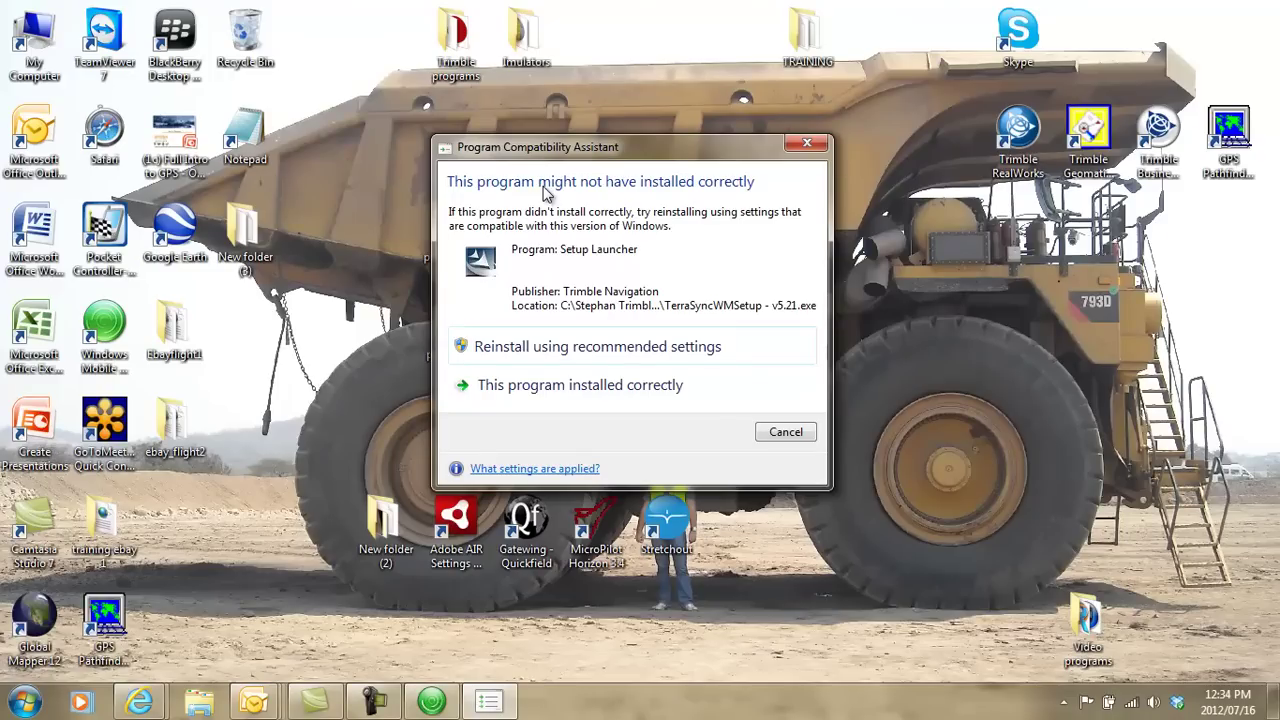
left_click(785, 432)
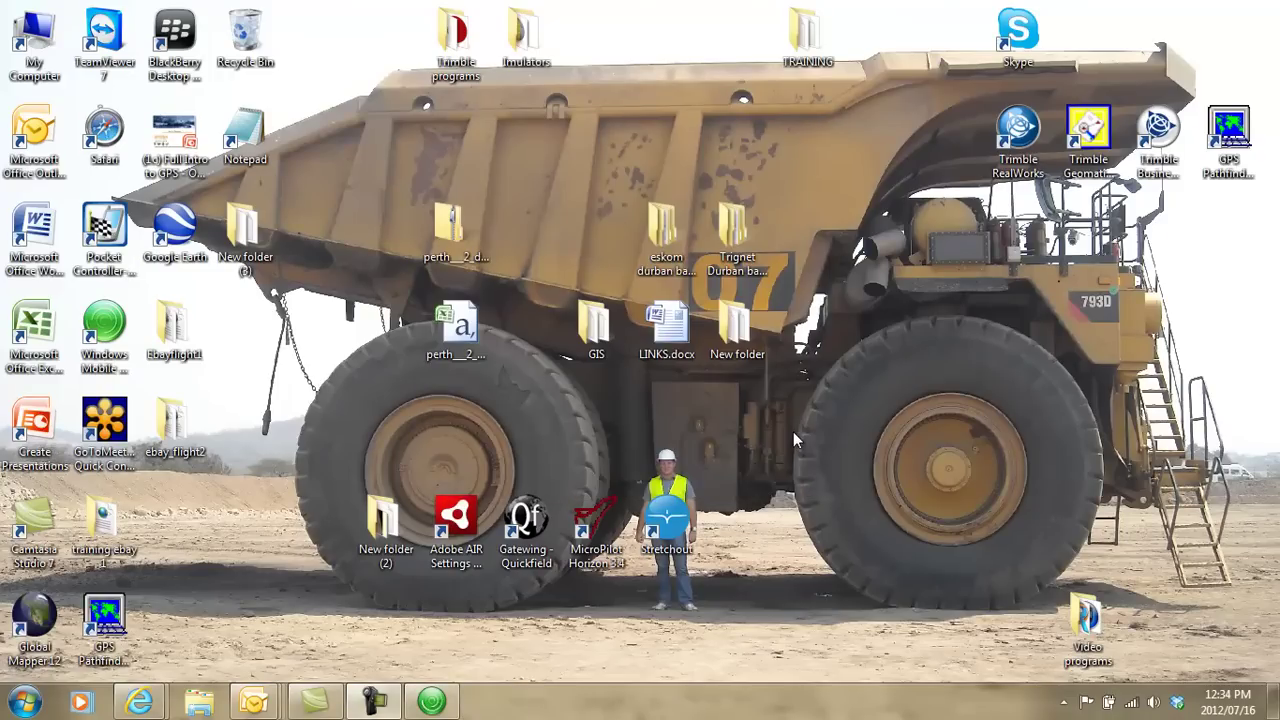